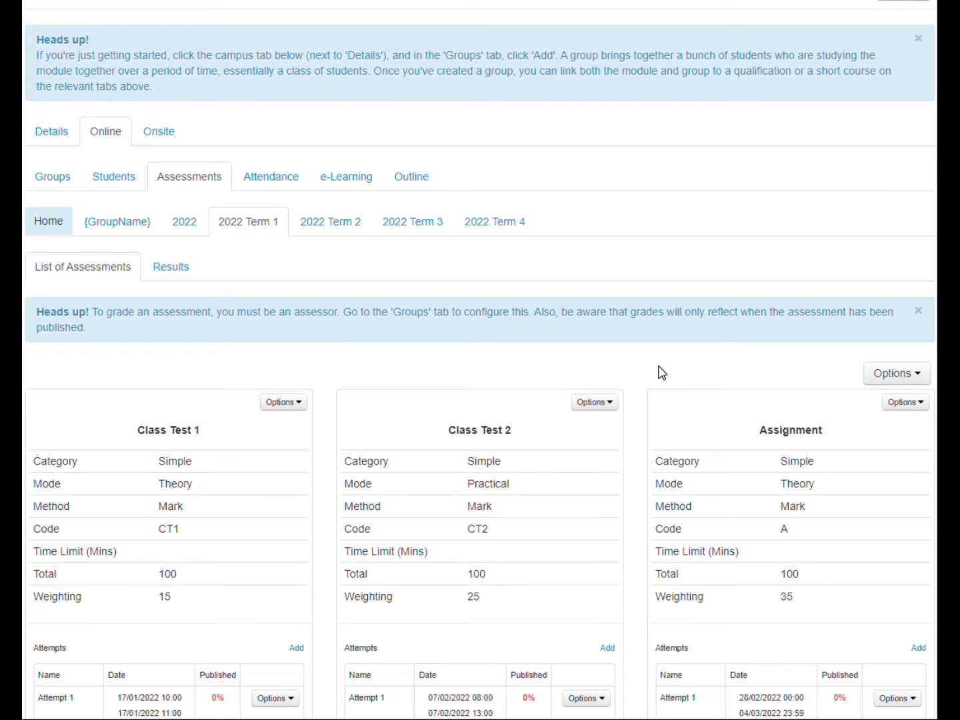
Step: Start adding an assessment attempt named Attempt 2 to the Final Exam
scroll(662, 373, down, 5)
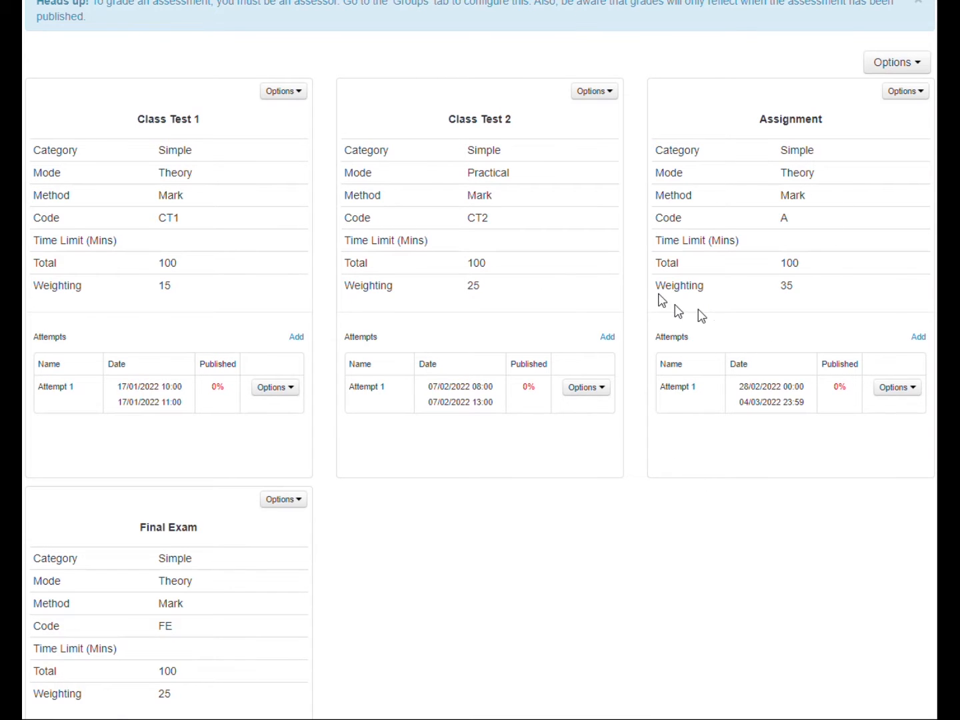
scroll(670, 315, down, 3)
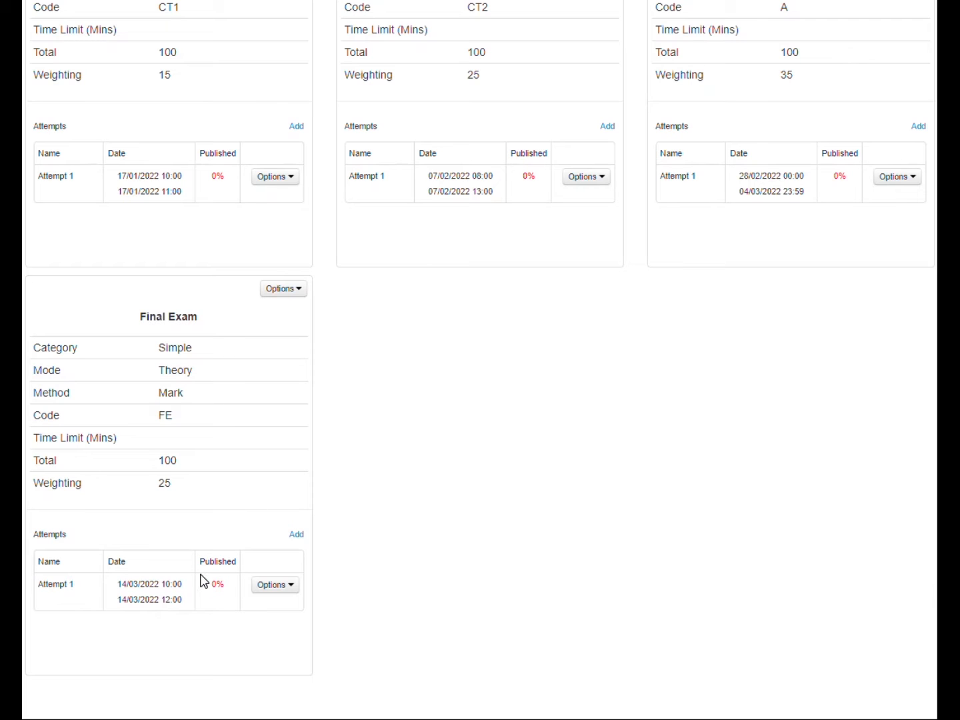
drag(191, 604, 136, 592)
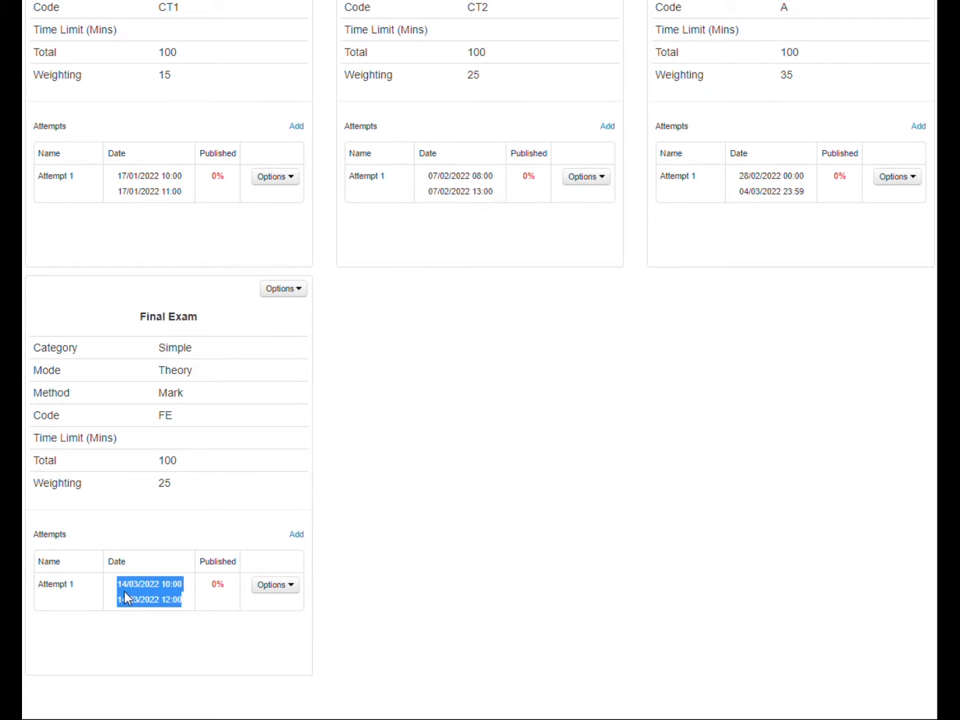
click(137, 595)
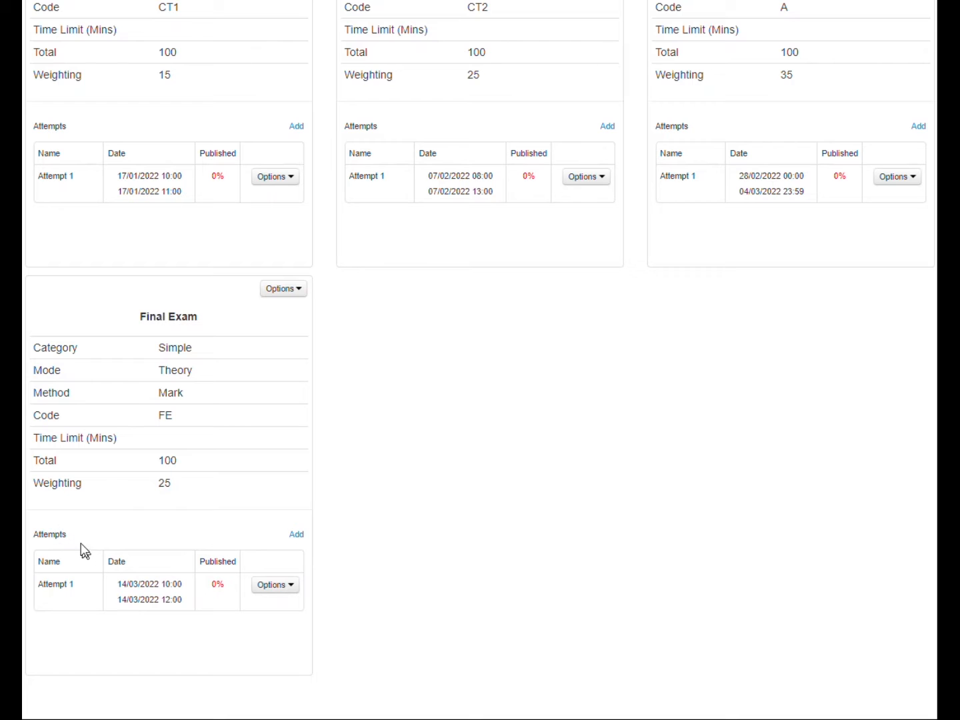
drag(41, 534, 207, 604)
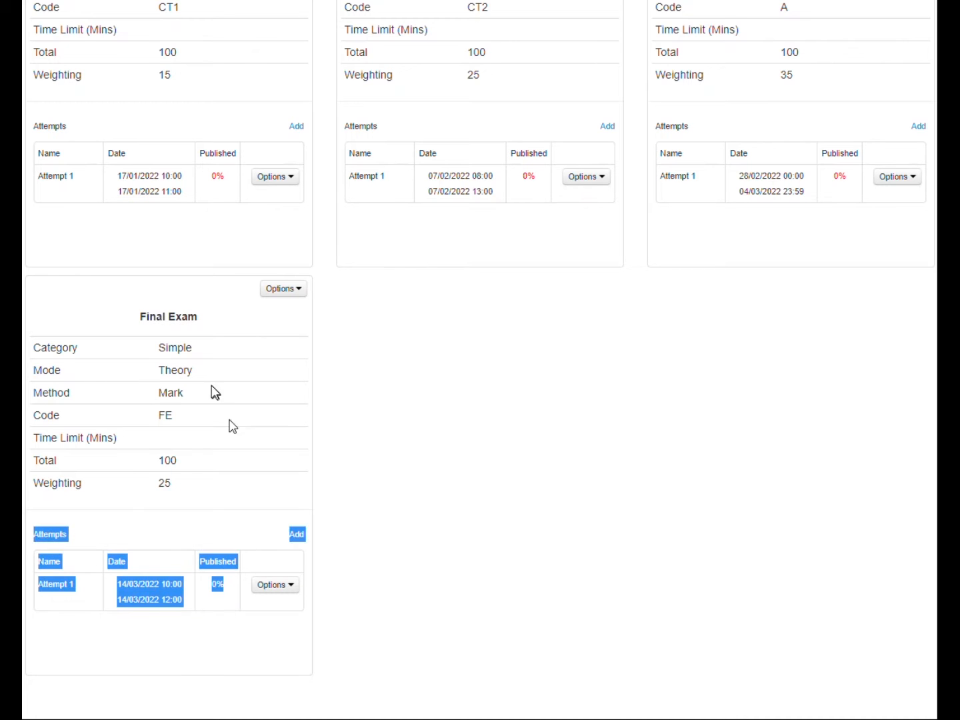
click(158, 536)
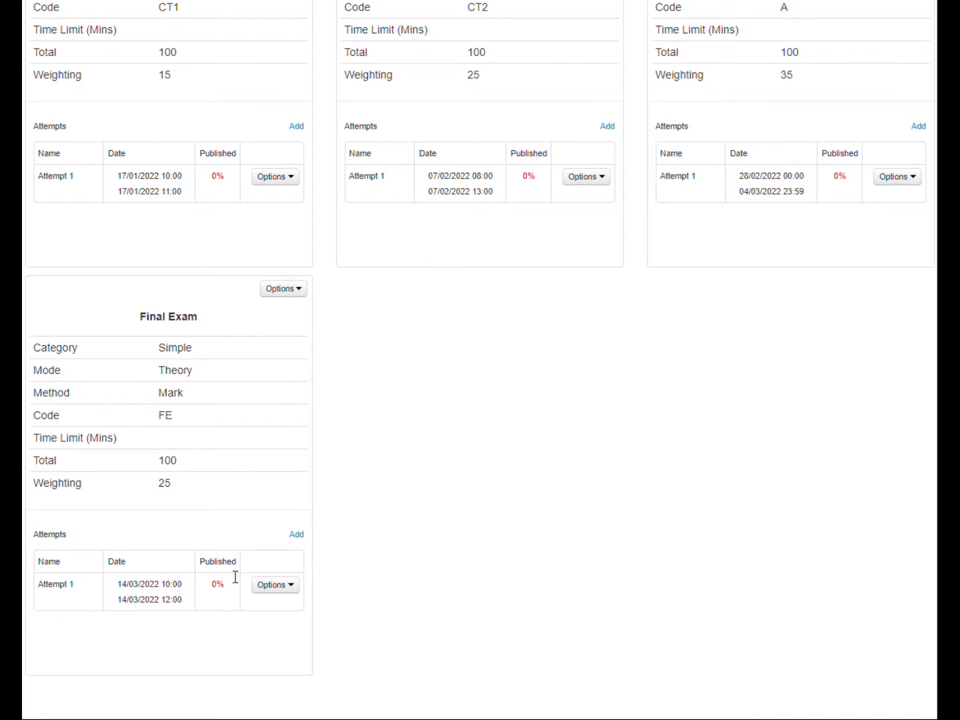
click(297, 537)
click(440, 175)
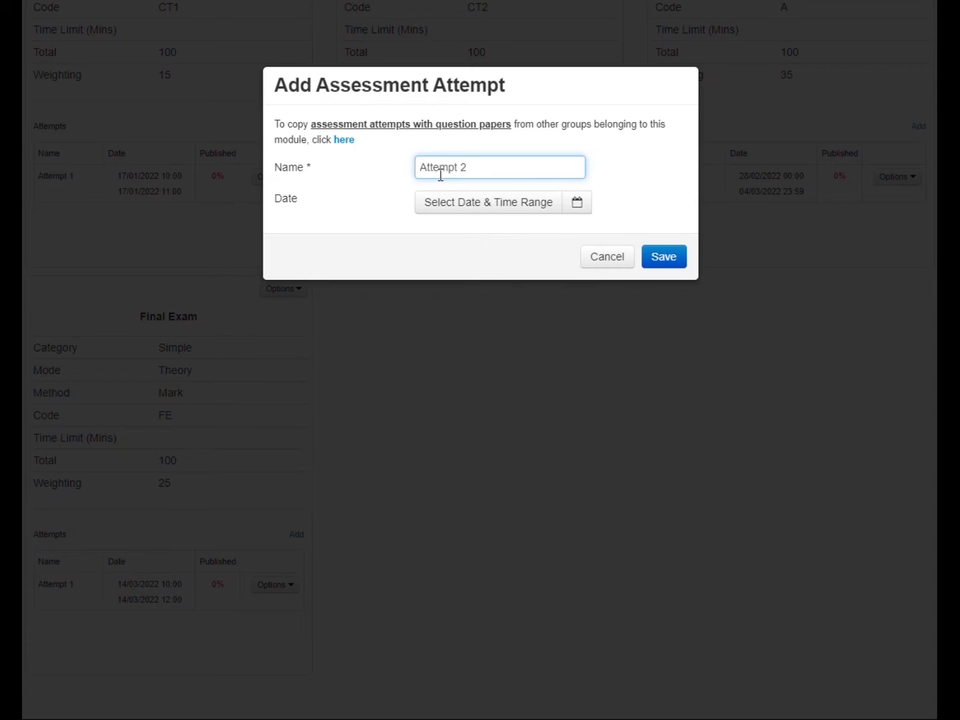
Step: Set the new attempt's start and end date to 28 March 2022
click(571, 208)
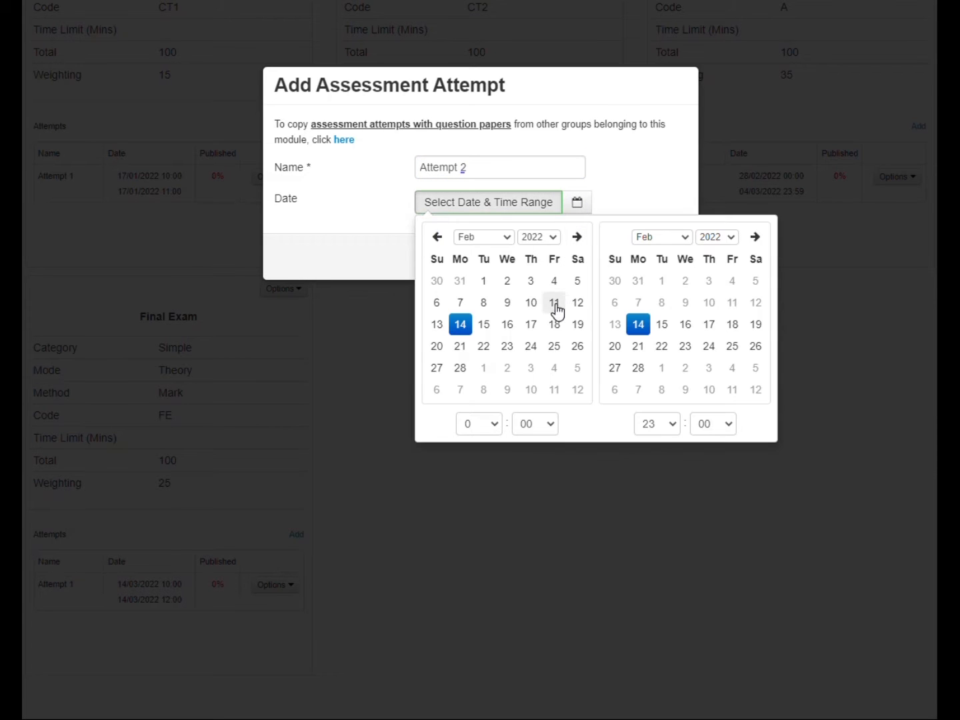
click(502, 237)
click(480, 287)
click(496, 238)
click(490, 274)
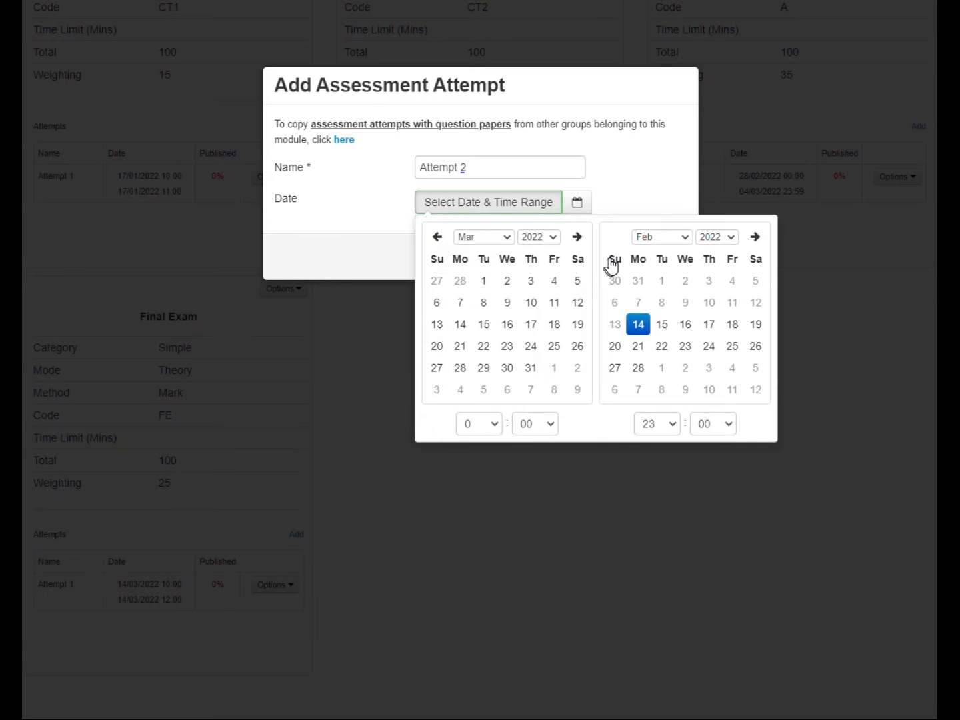
click(657, 236)
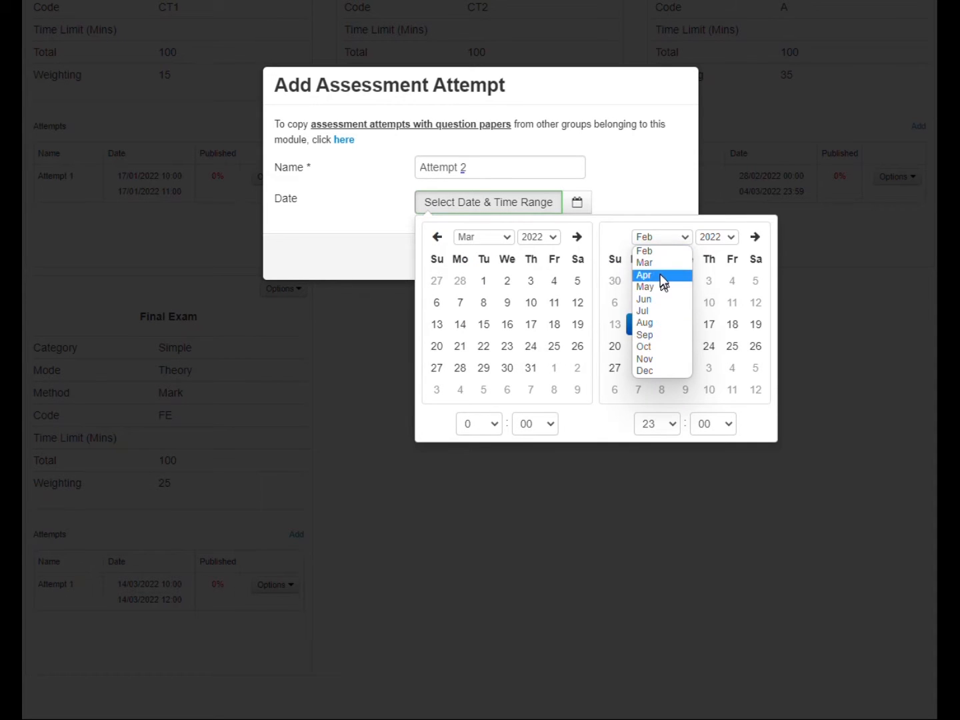
click(659, 263)
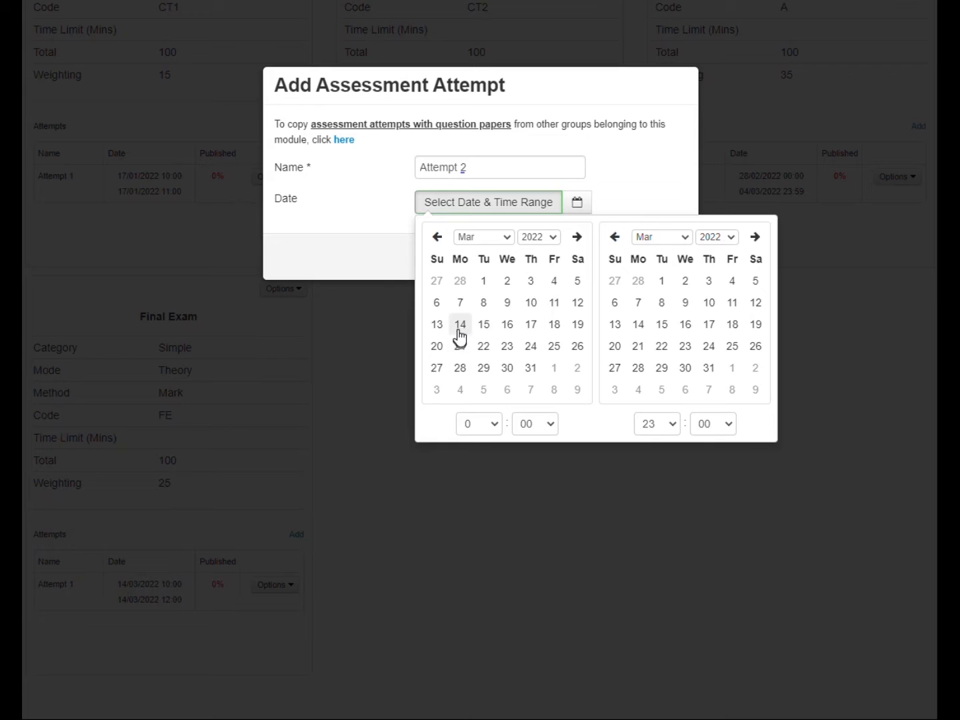
click(460, 368)
Step: Set the attempt's time range from 10:00 to 12:00 and save the attempt
click(490, 426)
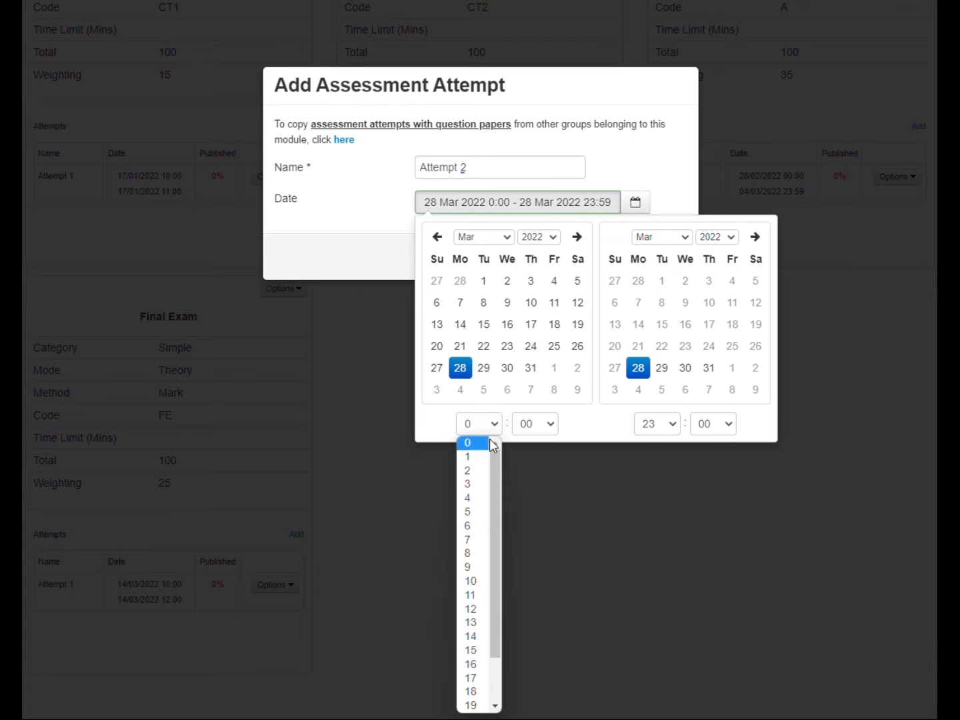
click(472, 581)
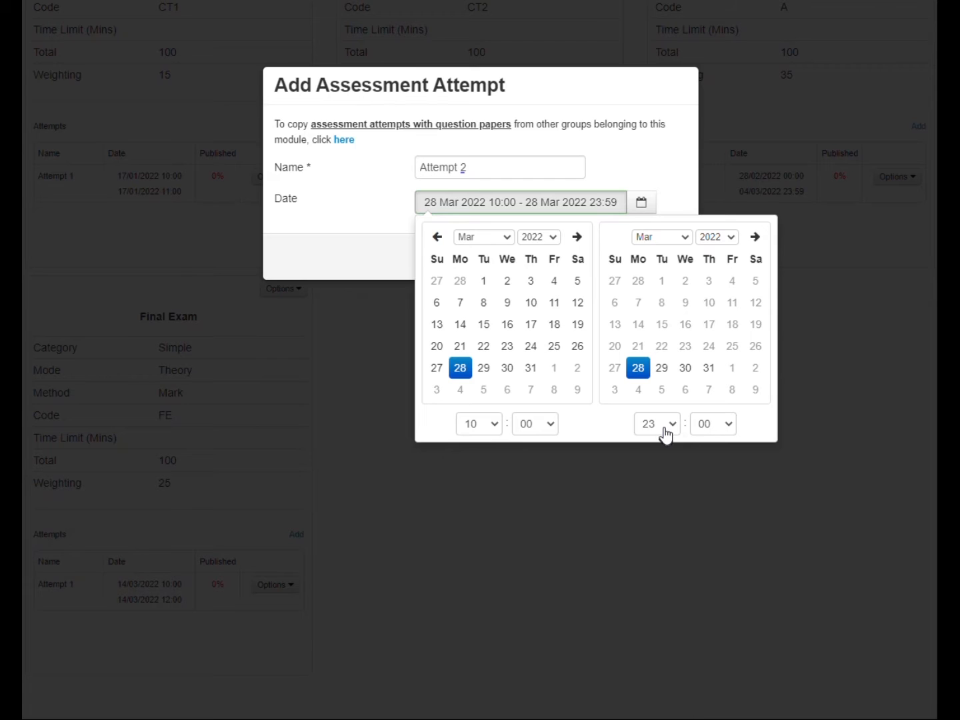
click(666, 435)
click(643, 554)
click(637, 164)
click(663, 257)
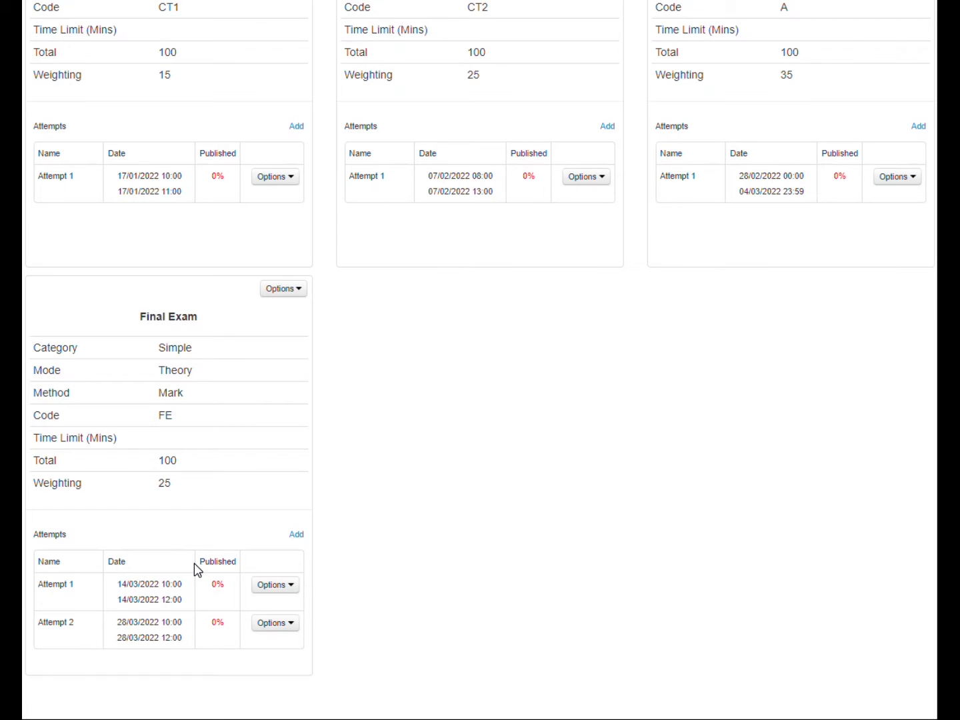
Step: Review the 2022 Term 1 assessments and the options available for Class Test 1's Attempt 1
scroll(195, 563, up, 9)
scroll(195, 563, down, 5)
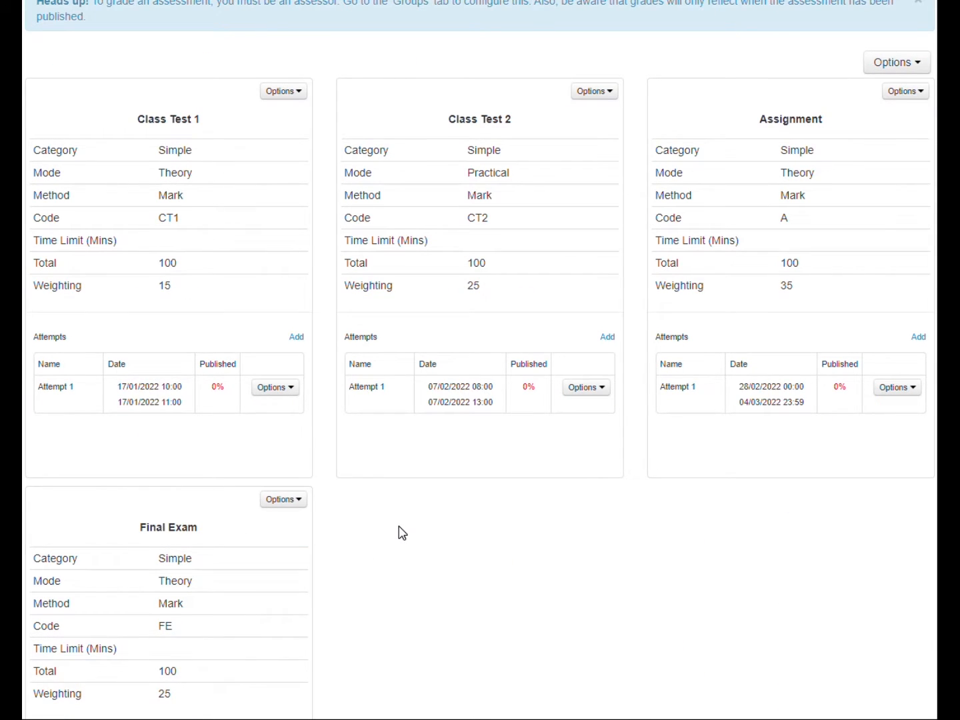
scroll(403, 533, up, 3)
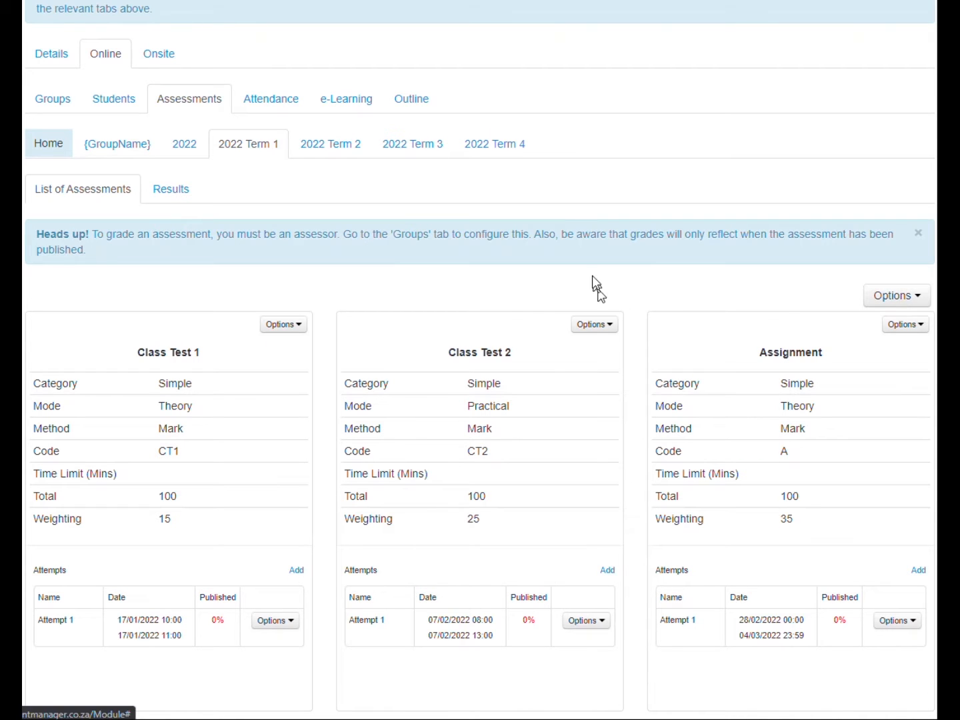
scroll(303, 408, down, 5)
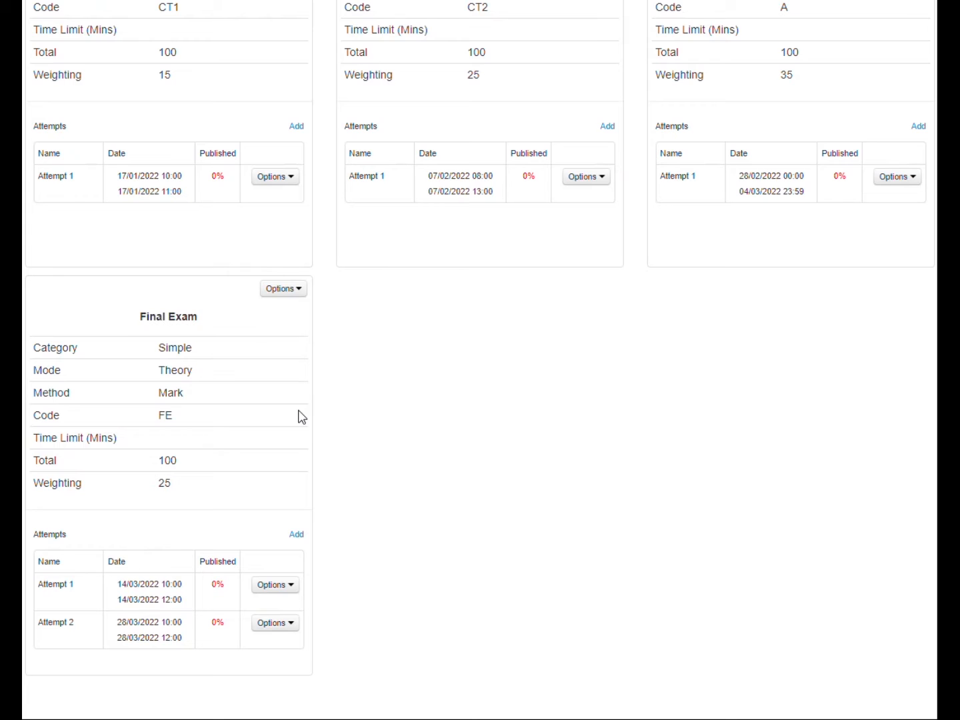
scroll(300, 204, up, 3)
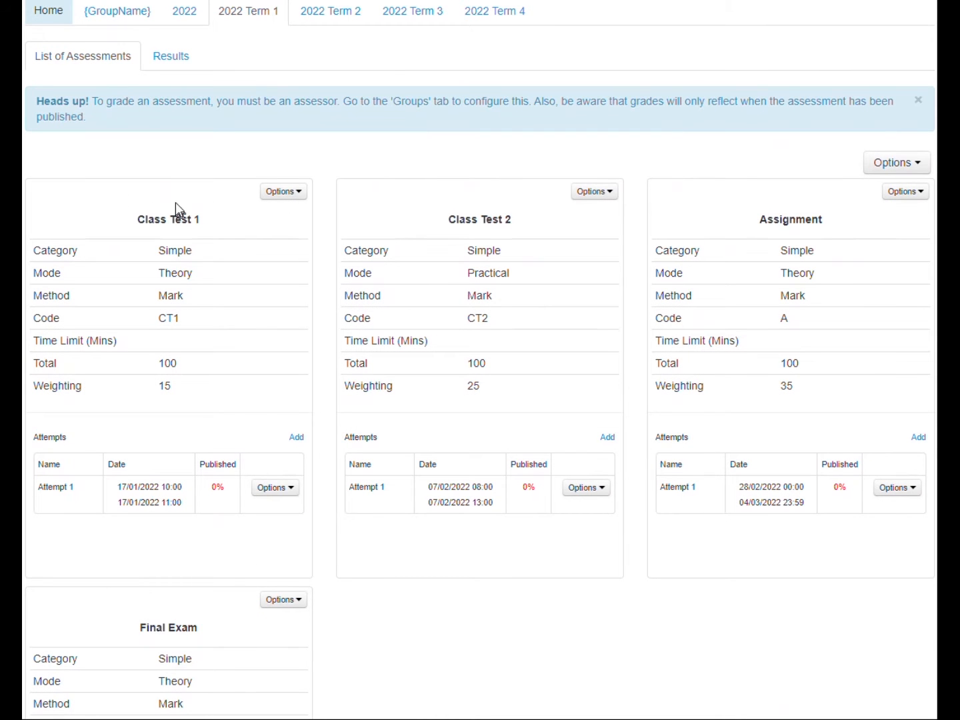
drag(210, 225, 124, 222)
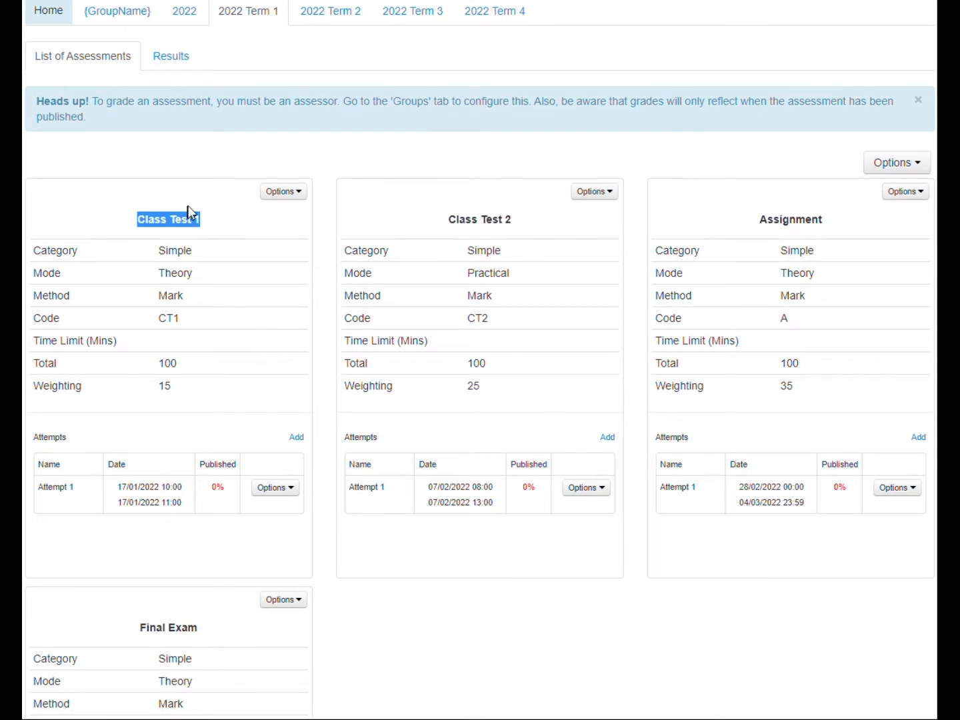
drag(54, 487, 290, 495)
click(290, 496)
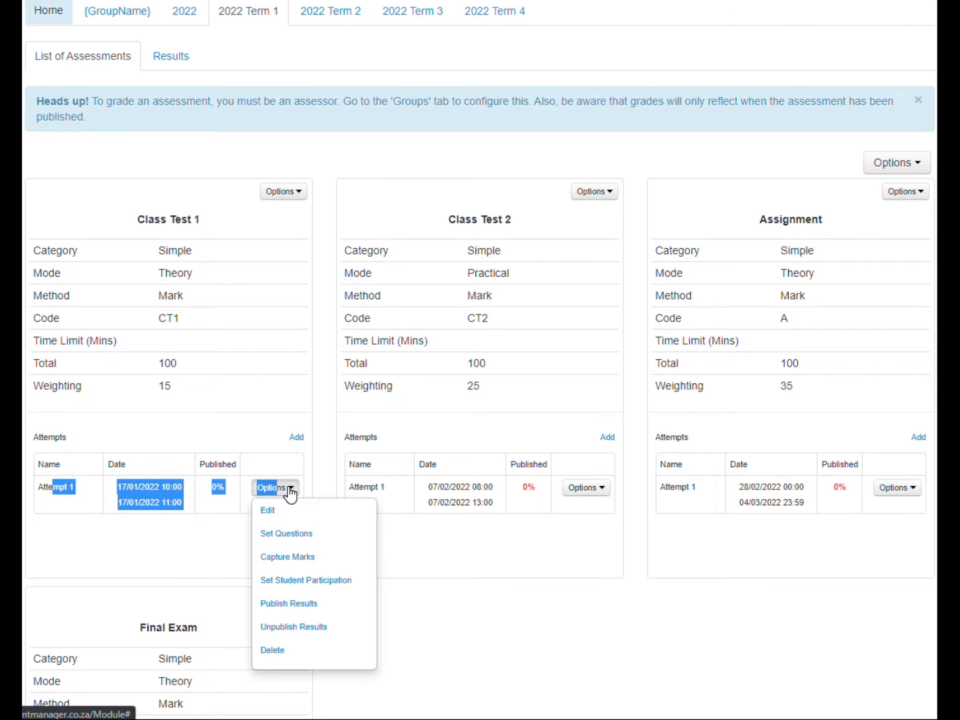
click(206, 542)
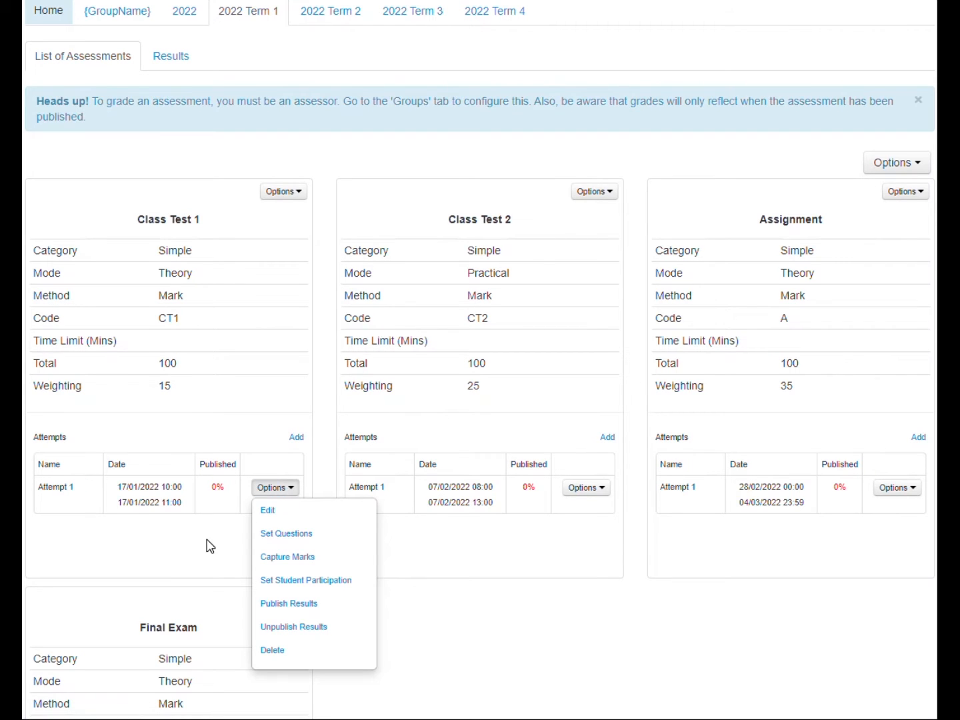
Step: Try to capture the students' marks for Class Test 1's Attempt 1, and close the grade dialog
click(280, 493)
click(294, 557)
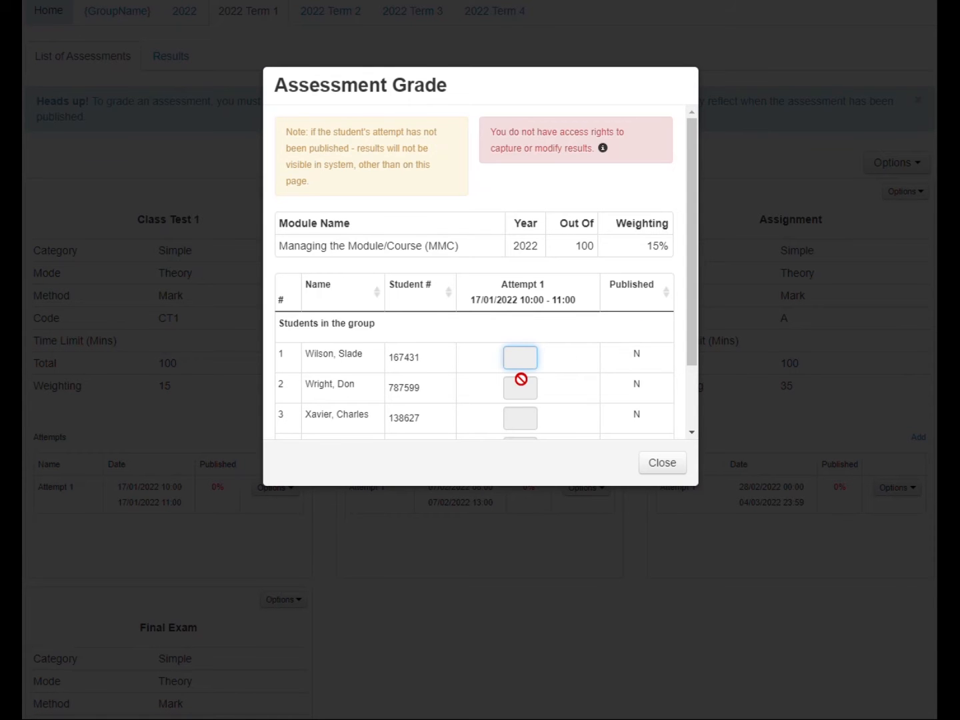
scroll(520, 381, down, 2)
click(514, 344)
click(515, 372)
click(519, 399)
click(663, 462)
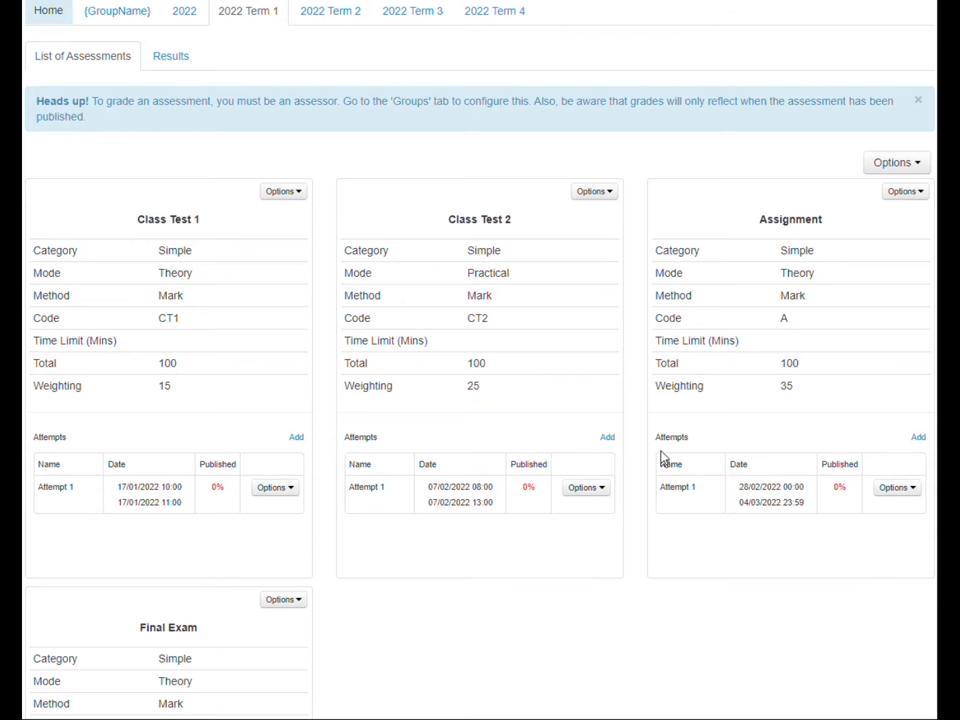
Step: Read the notice about assessors, open the Online campus groups and expand the 2022 Term 1 group
scroll(497, 349, up, 5)
scroll(499, 352, down, 2)
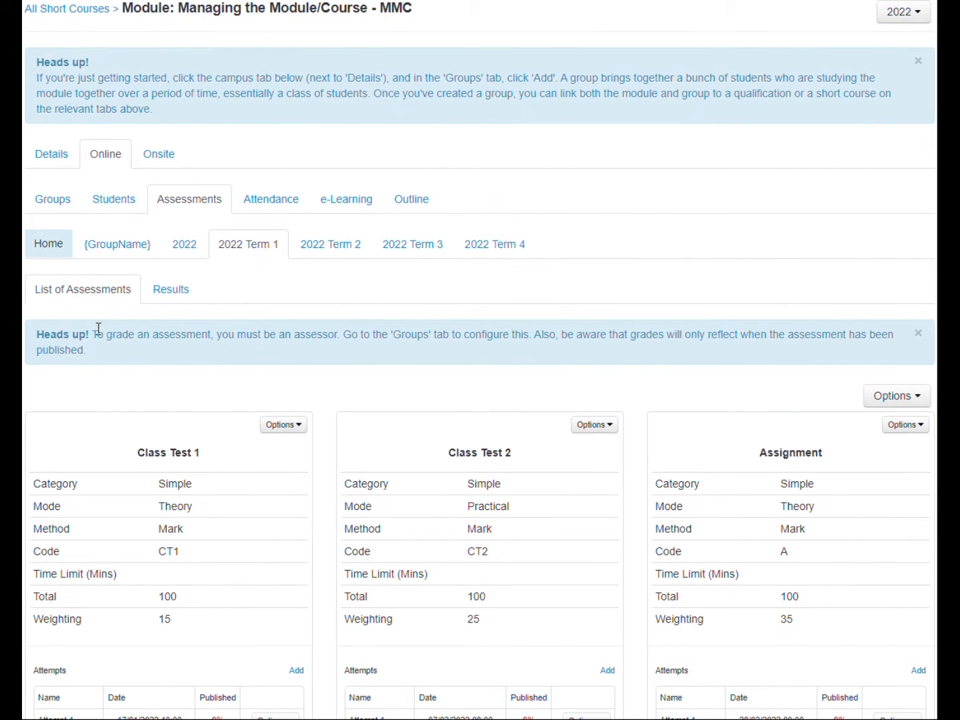
drag(92, 334, 844, 347)
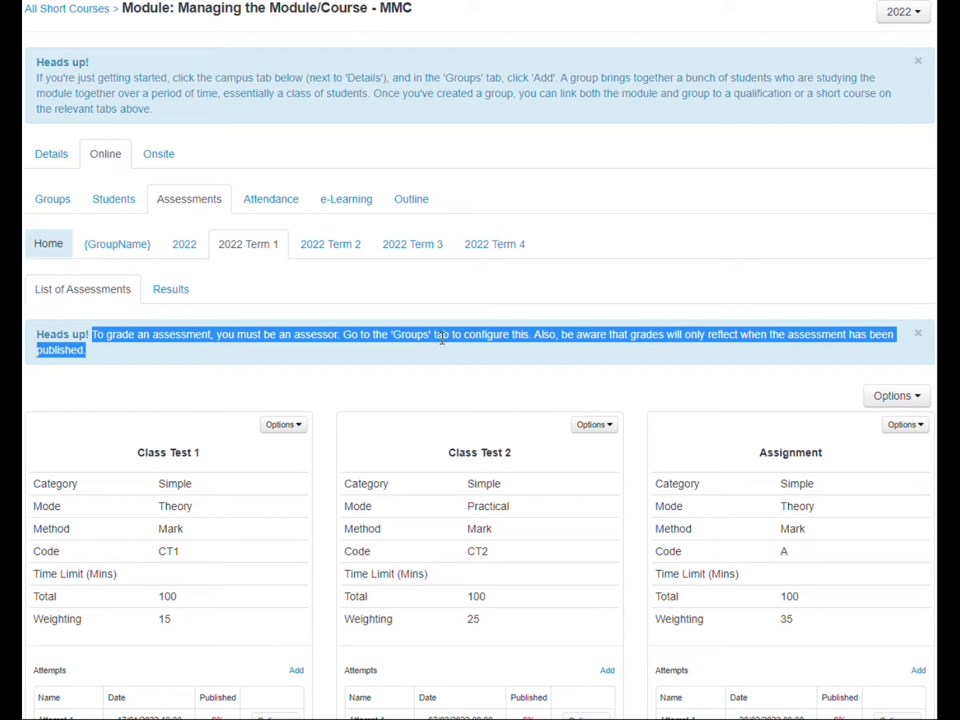
click(53, 200)
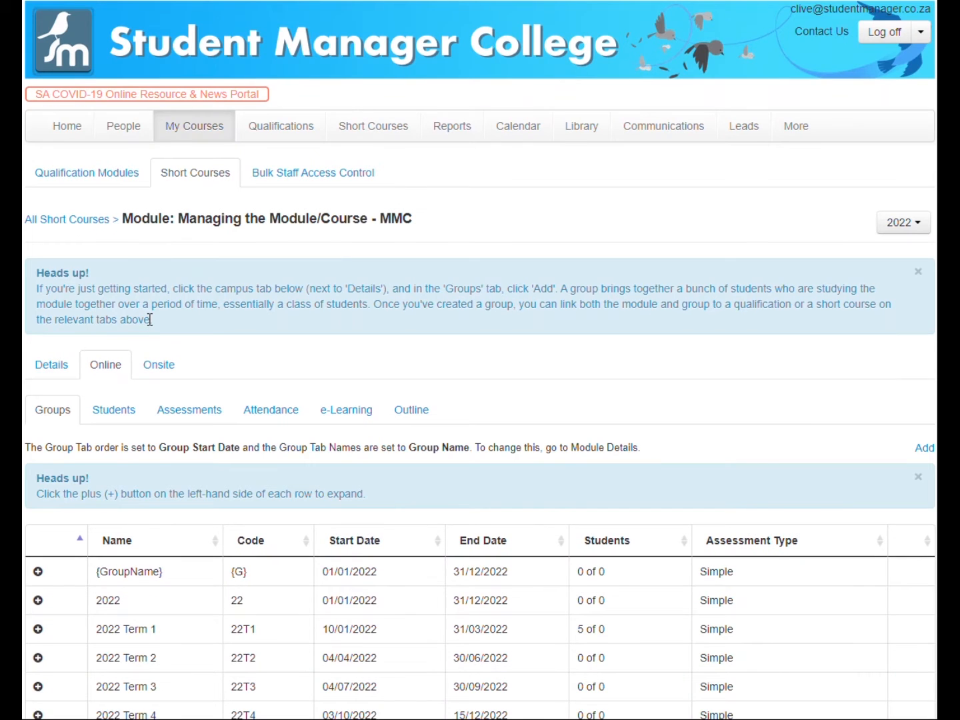
scroll(129, 444, down, 1)
click(39, 599)
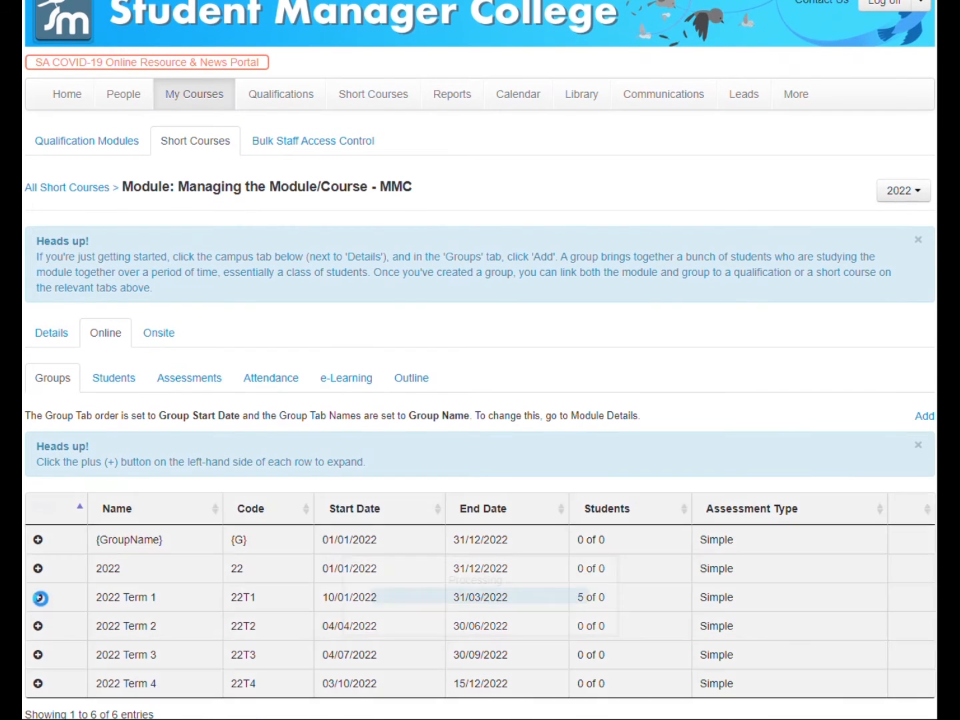
Step: Look through the 2022 Term 1 group's details and options to locate its Staff Access Control section
scroll(464, 595, down, 1)
scroll(465, 595, down, 5)
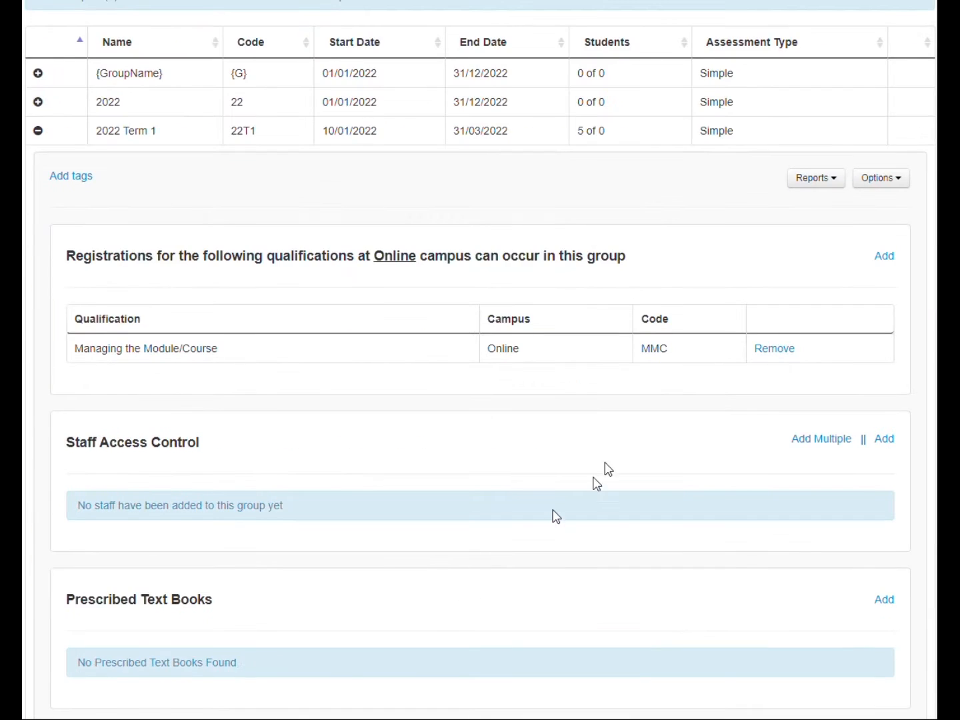
scroll(622, 440, up, 3)
click(881, 415)
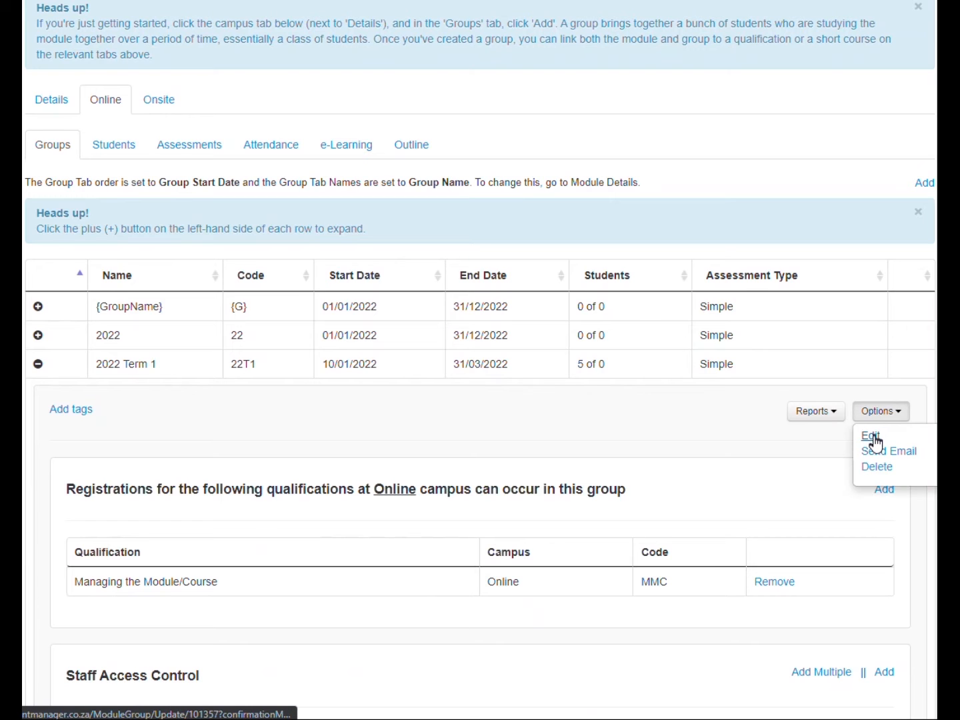
click(755, 435)
scroll(754, 434, down, 7)
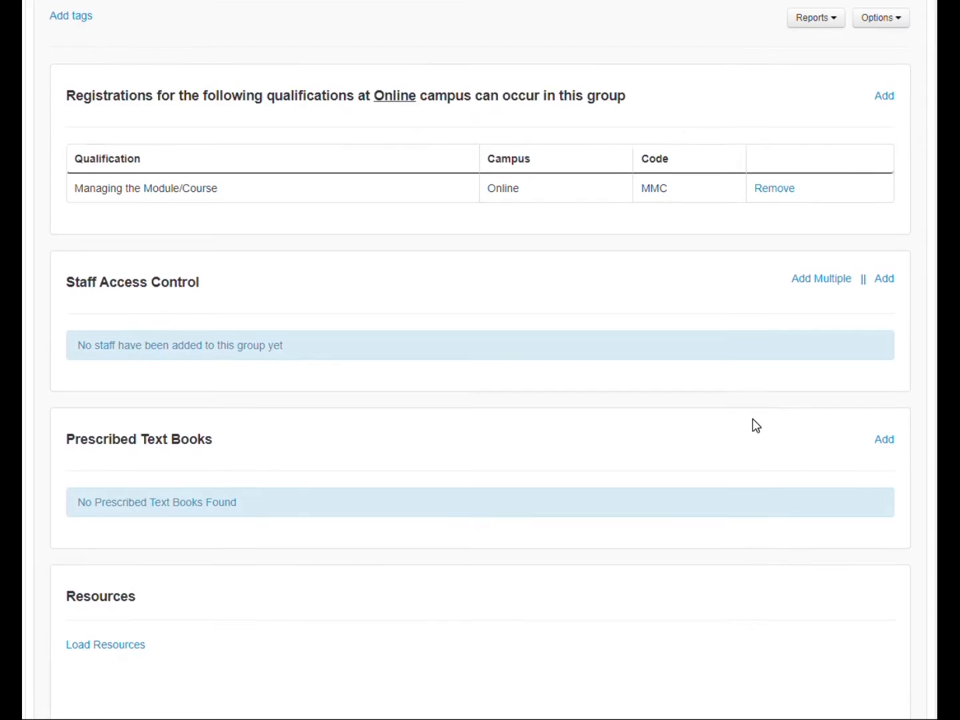
scroll(373, 240, up, 5)
drag(283, 536, 16, 514)
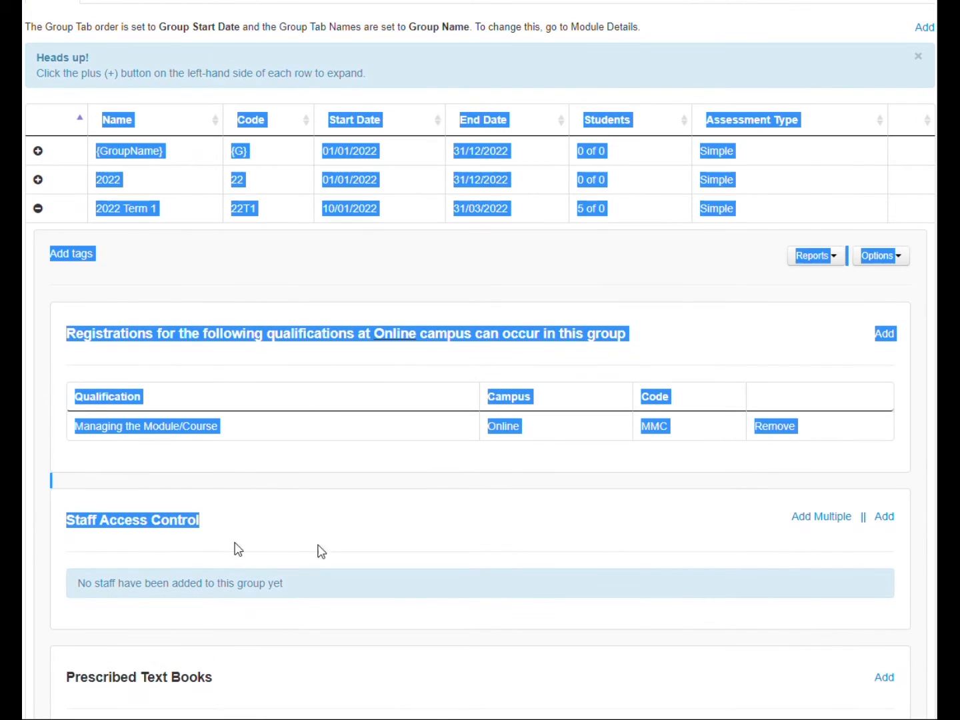
click(845, 494)
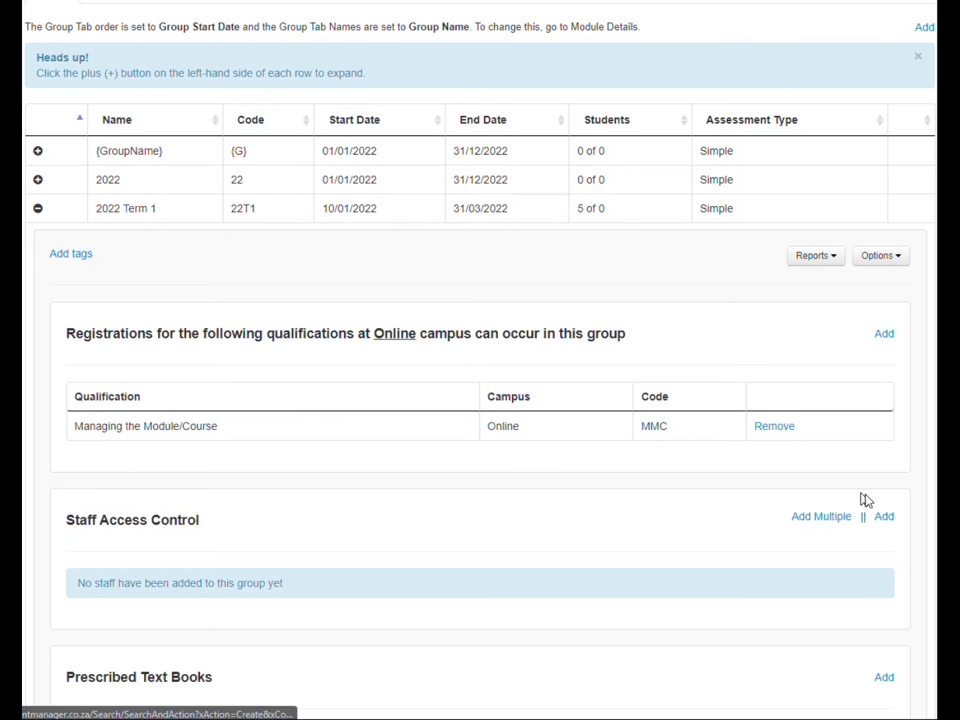
Step: Start adding one staff member to the group's Staff Access Control and search by the staff member's e-mail
click(883, 519)
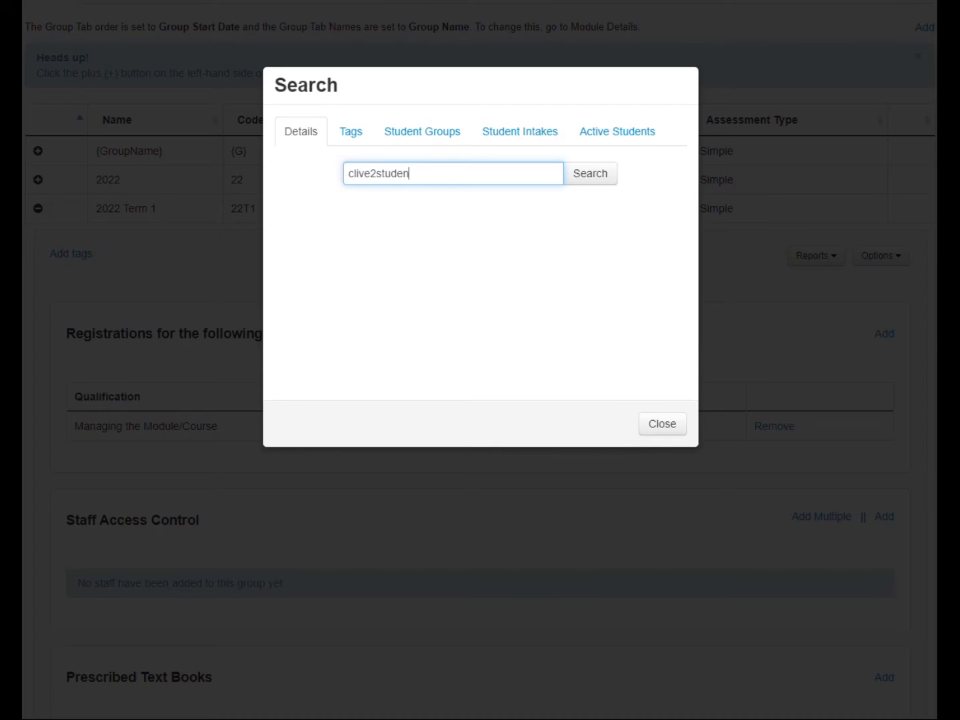
key(BackSpace)
key(BackSpace)
key(BackSpace)
key(BackSpace)
key(BackSpace)
key(BackSpace)
key(BackSpace)
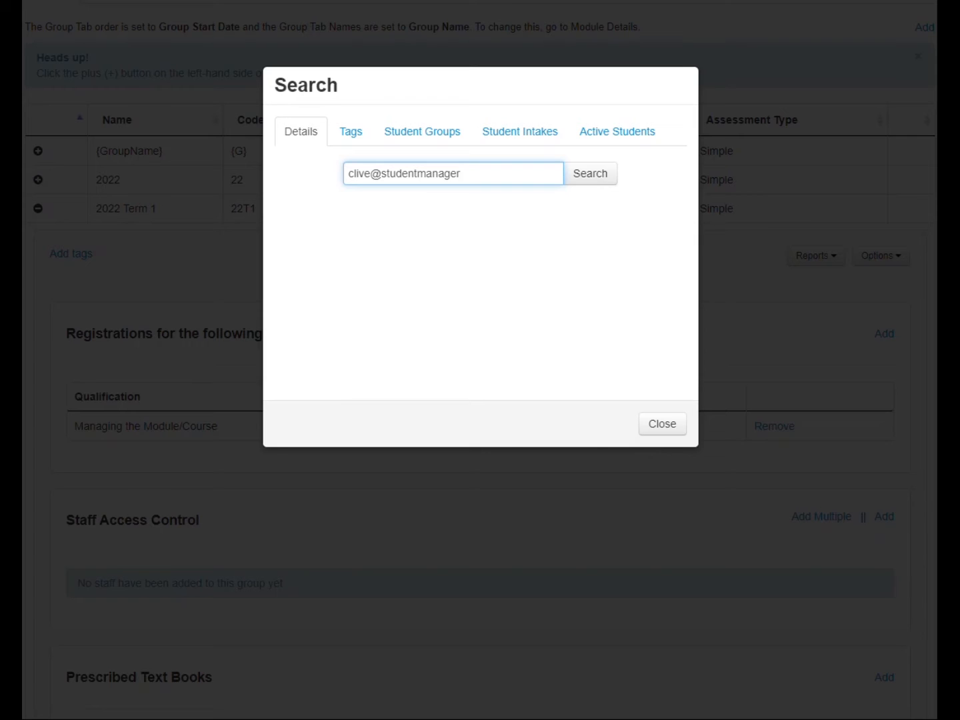
click(588, 184)
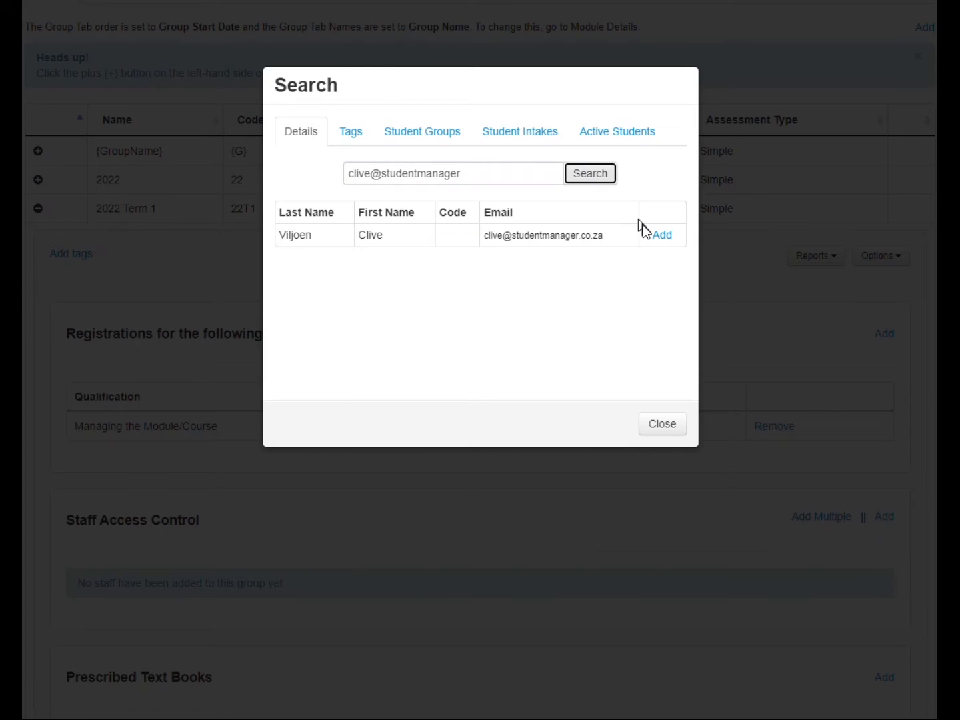
Step: Add the found staff member to the 2022 Term 1 group with all results access rights selected, and save
click(660, 236)
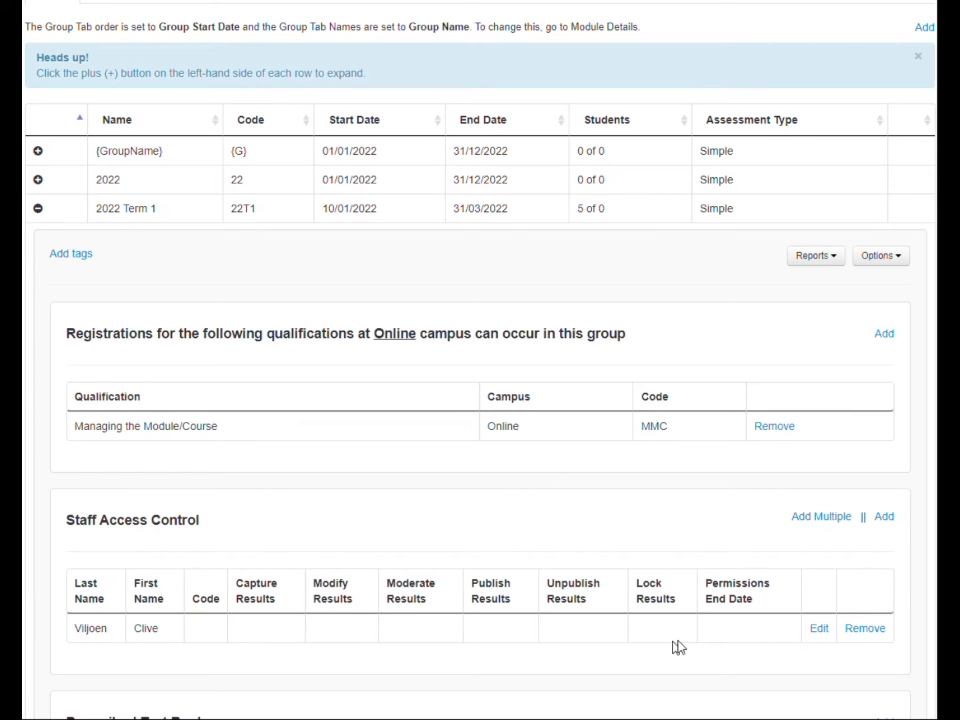
click(819, 630)
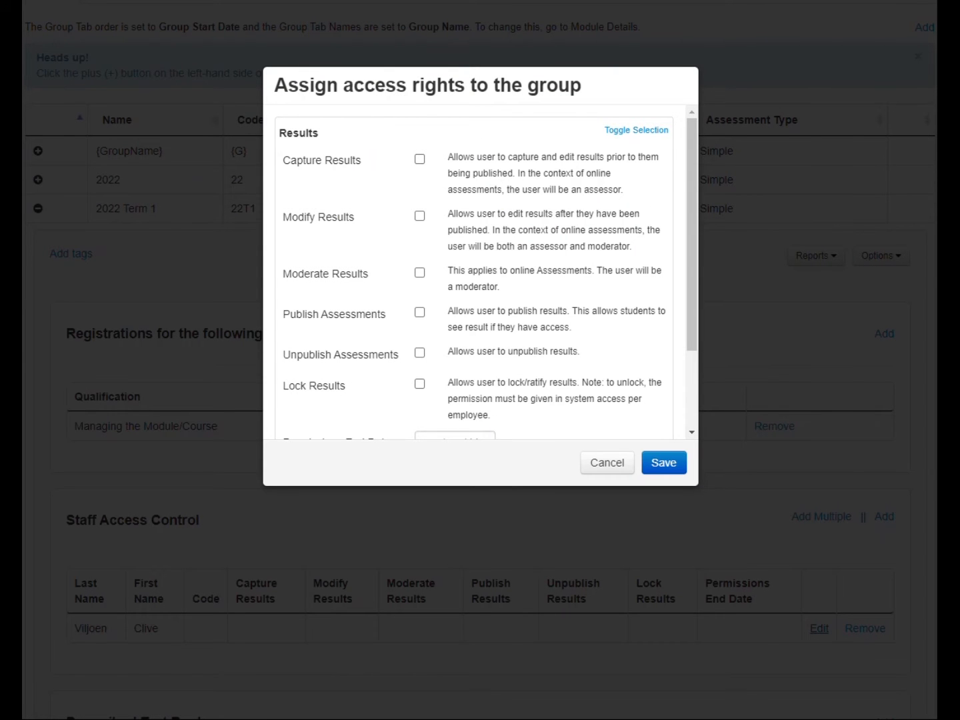
click(653, 130)
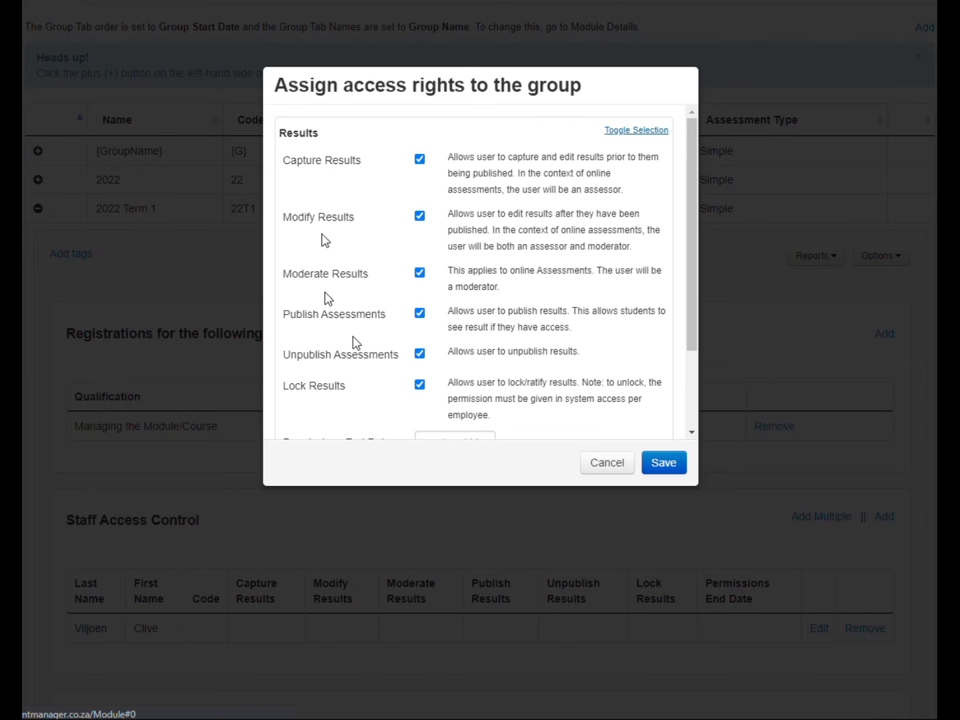
scroll(579, 427, down, 2)
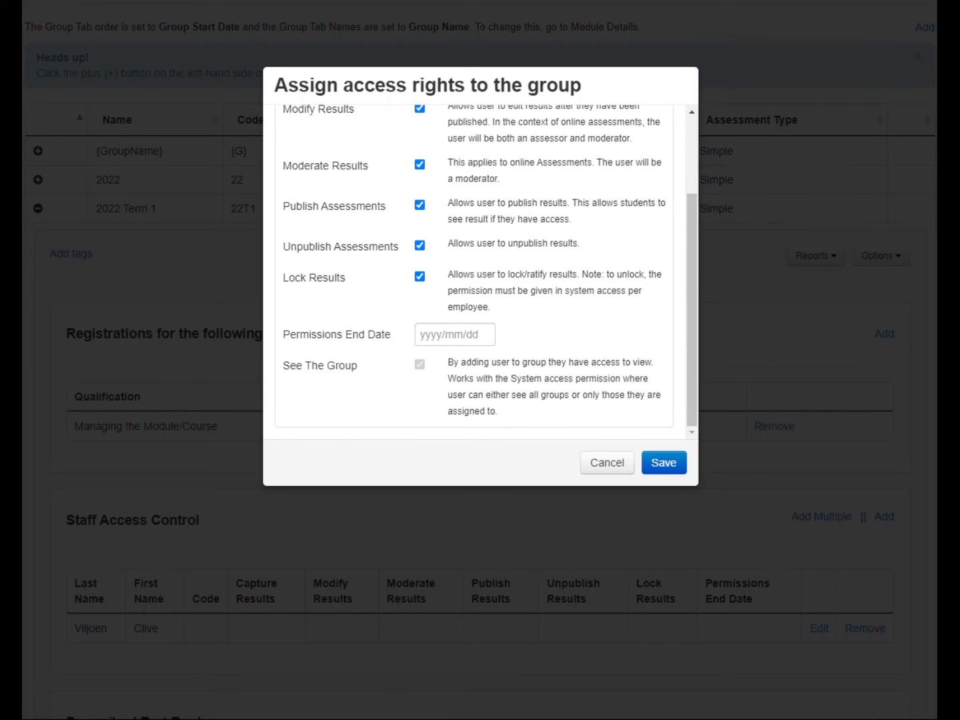
click(667, 462)
Step: Go to the Online campus assessments for 2022 Term 1 and start capturing marks for Class Test 1's Attempt 1
scroll(325, 501, up, 2)
scroll(325, 501, up, 4)
click(193, 412)
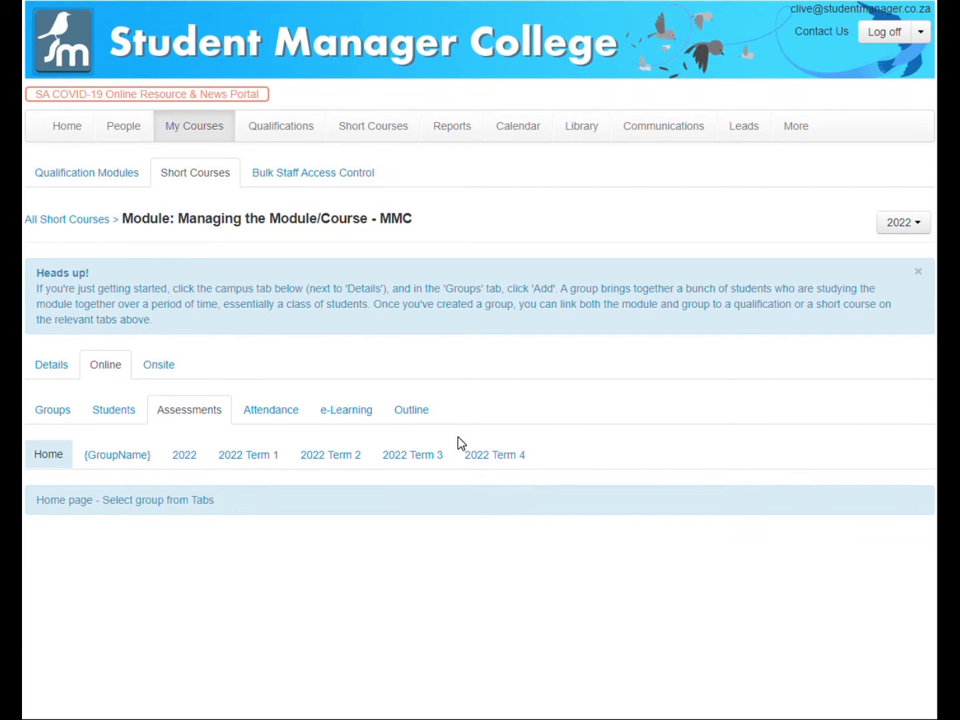
click(242, 457)
scroll(314, 500, down, 8)
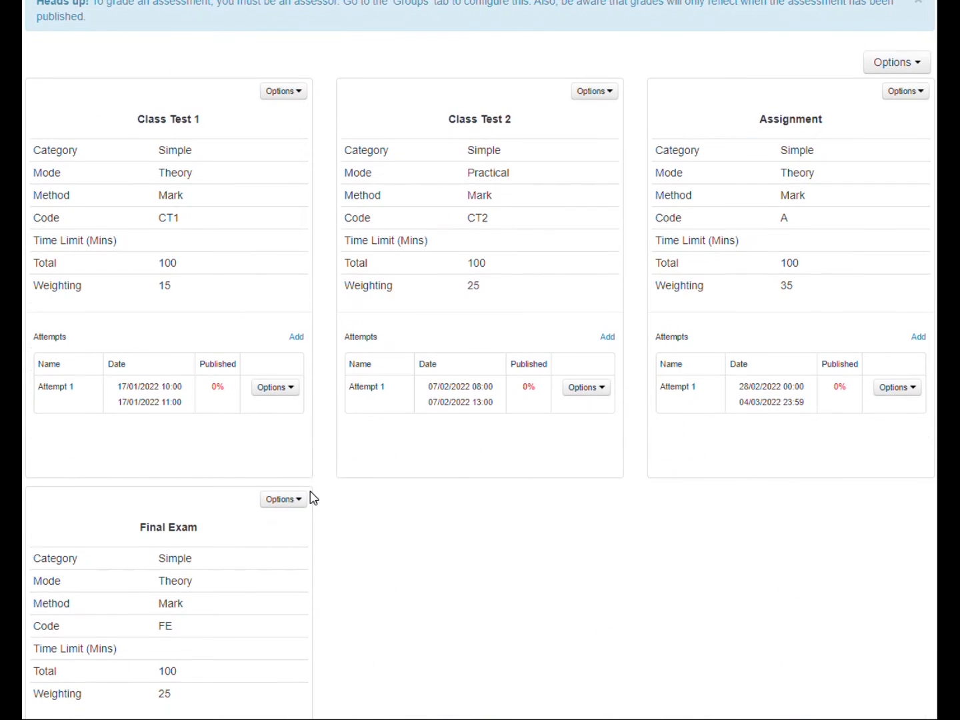
click(275, 386)
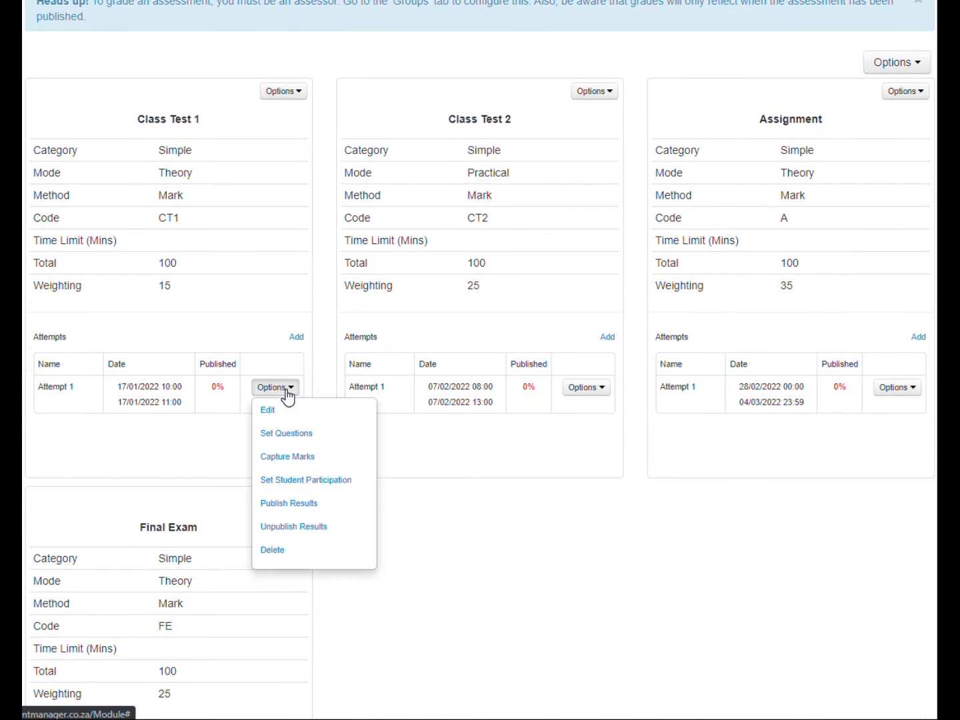
click(286, 459)
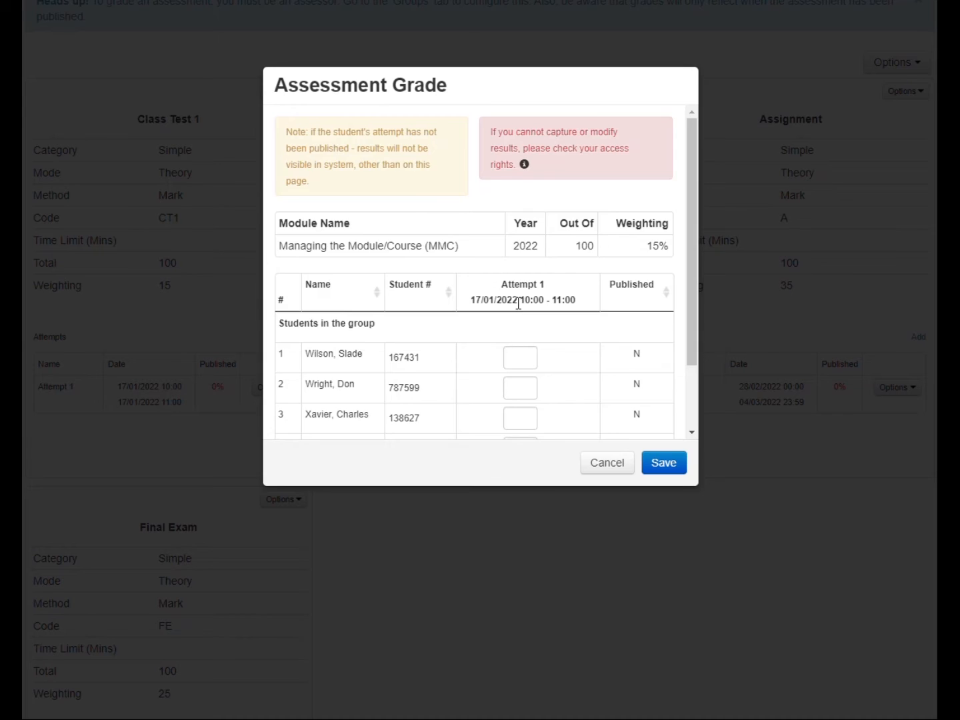
Step: Enter the five students' Attempt 1 marks in list order as 15, 50, 49, 70 and 85, and save
scroll(519, 303, down, 2)
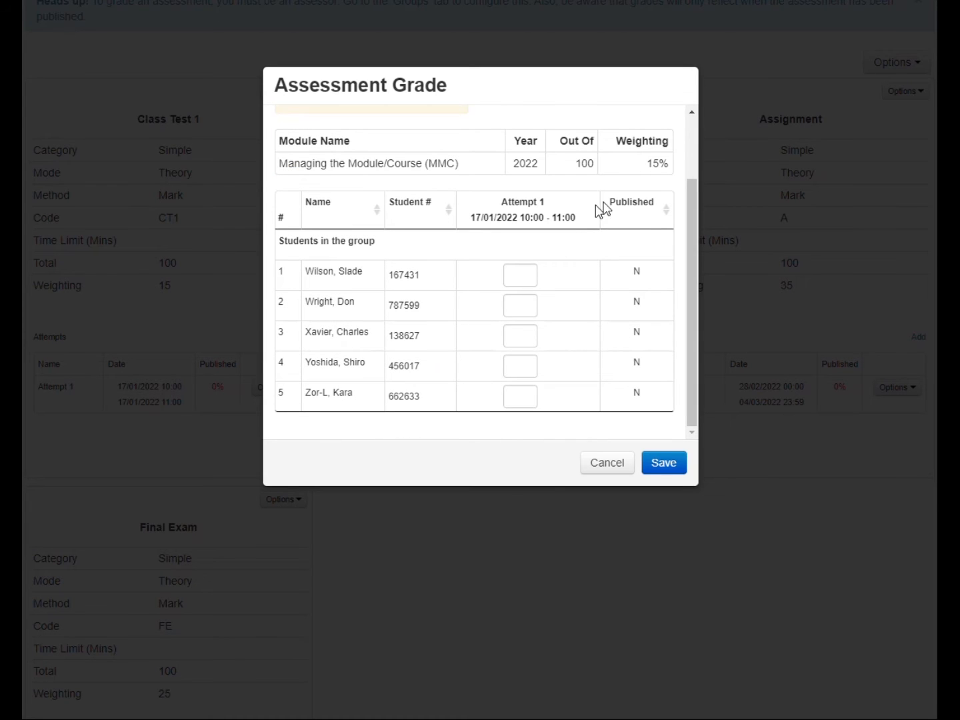
click(525, 279)
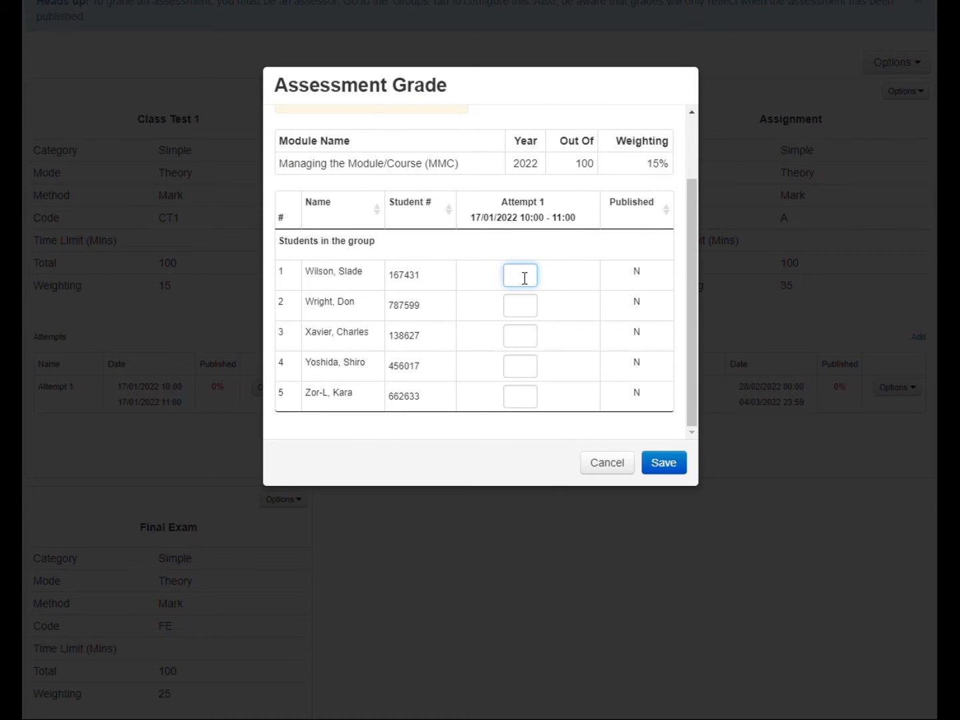
key(Tab)
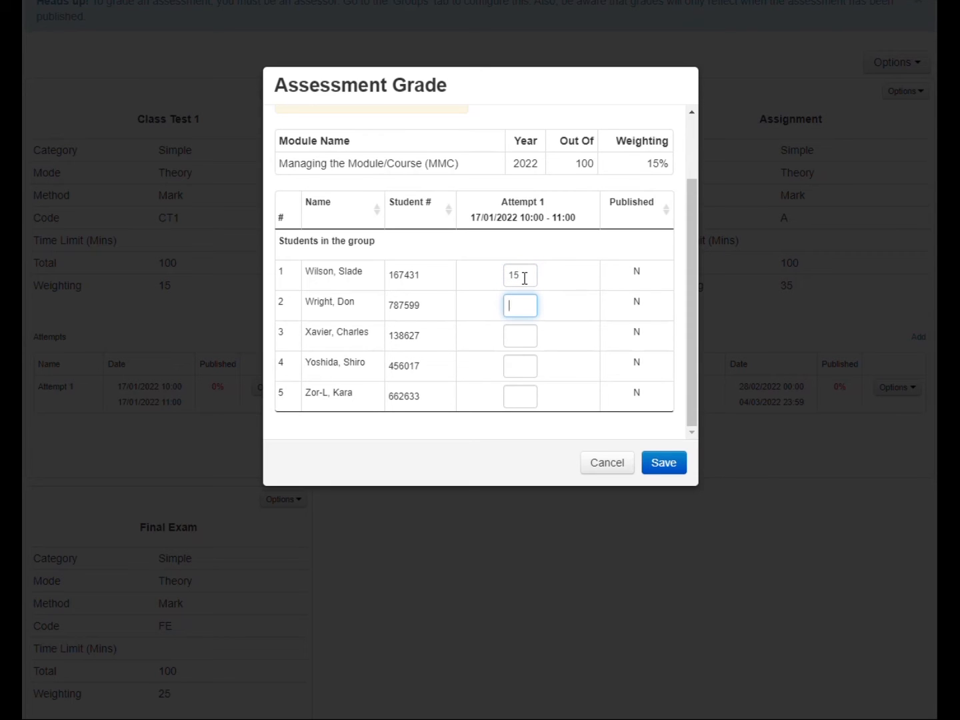
text(50)
key(Tab)
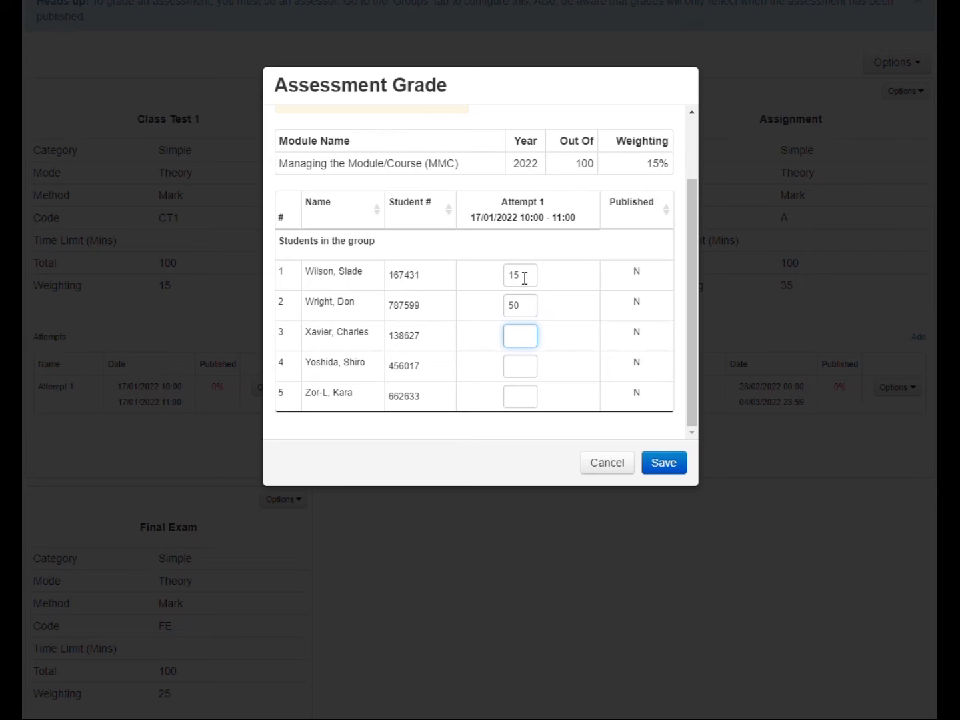
text(49)
key(Tab)
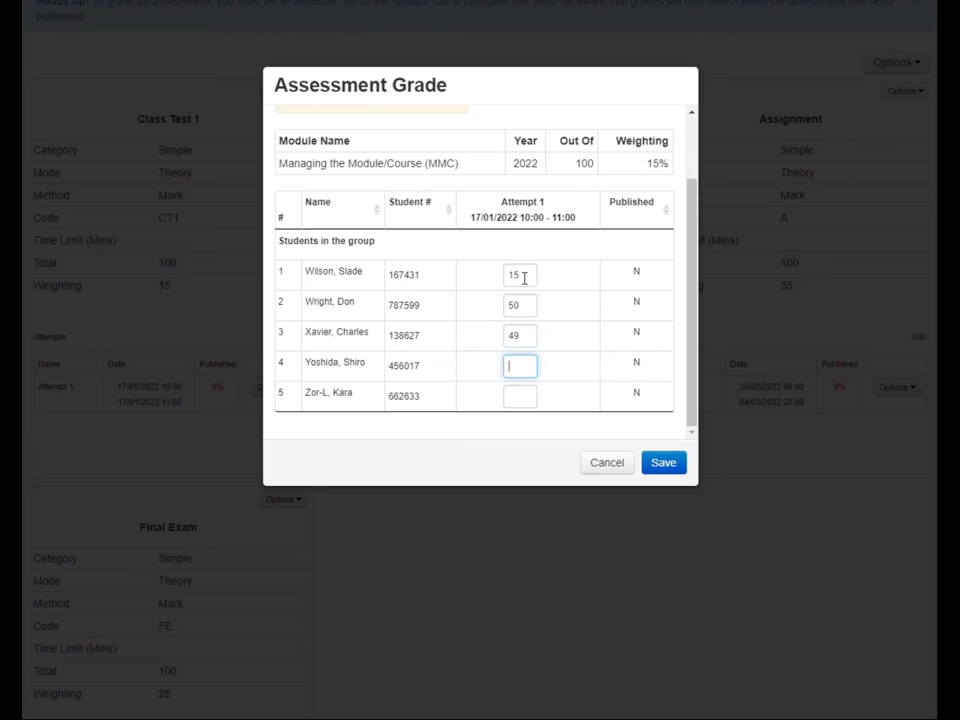
text(70)
key(Tab)
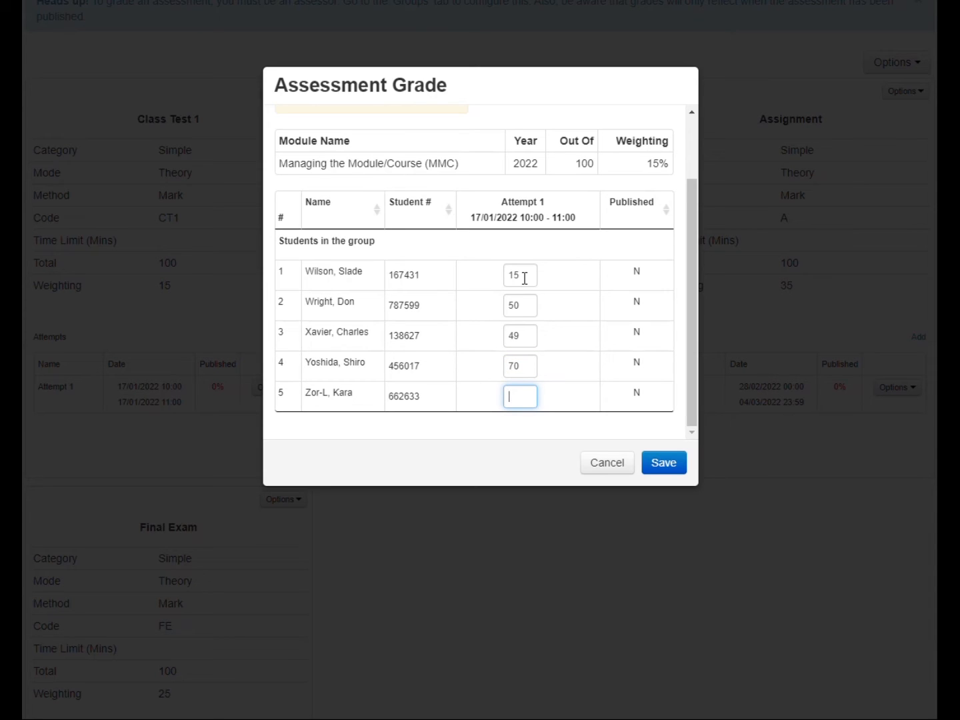
text(85)
click(669, 463)
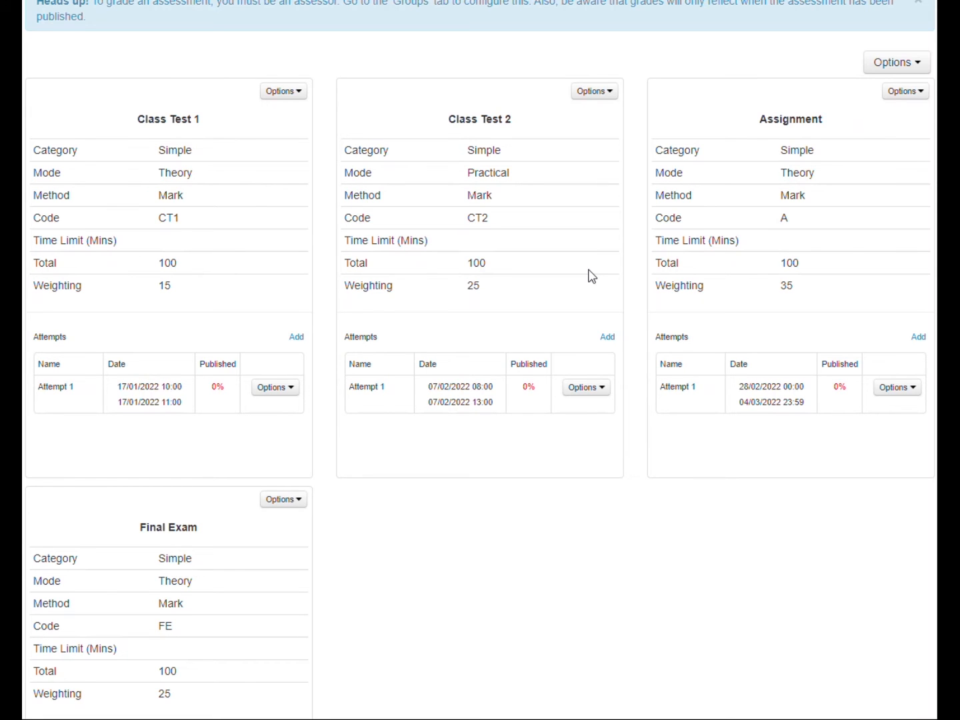
Step: Check the published percentage of Class Test 1's Attempt 1 and view the attempt's options for publishing results
scroll(591, 276, up, 3)
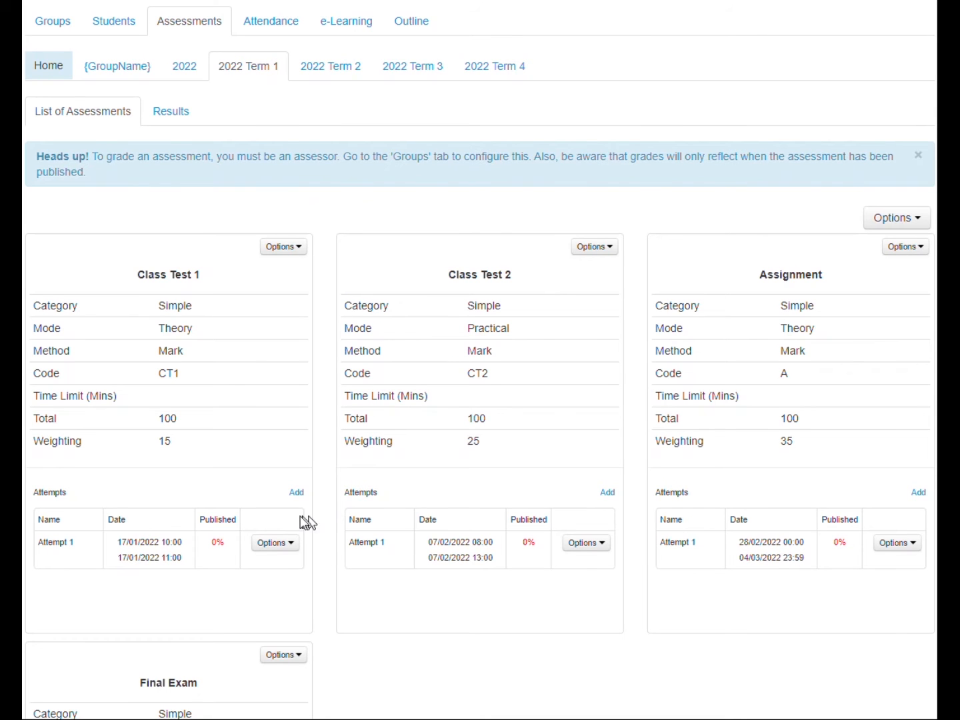
scroll(300, 517, down, 3)
mouse_move(223, 387)
mouse_down()
mouse_move(200, 388)
mouse_move(224, 390)
mouse_move(208, 391)
mouse_up()
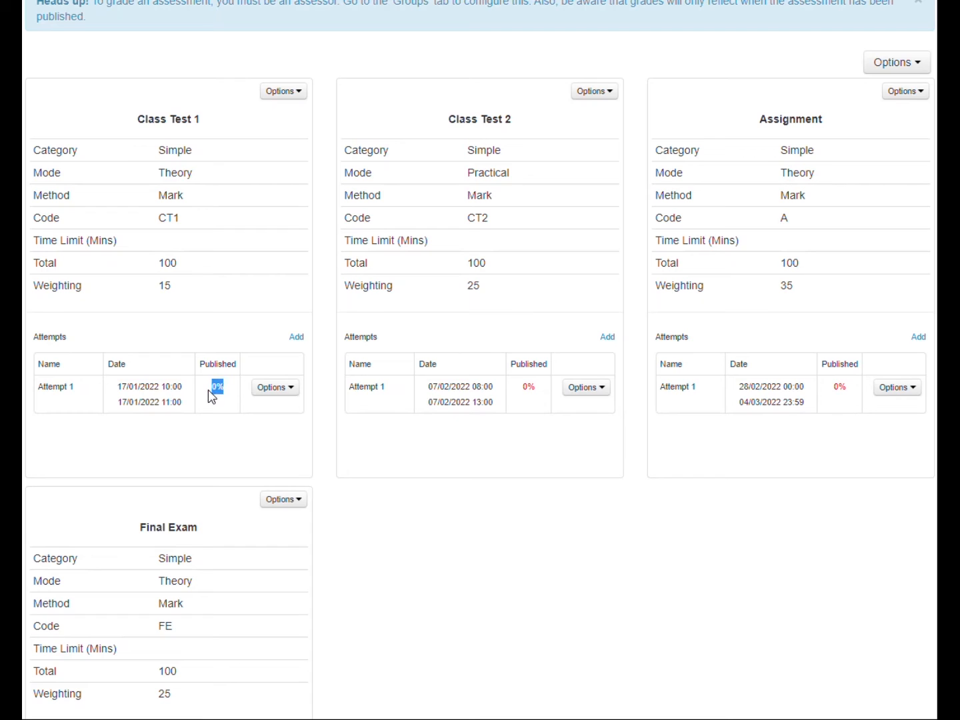
click(270, 392)
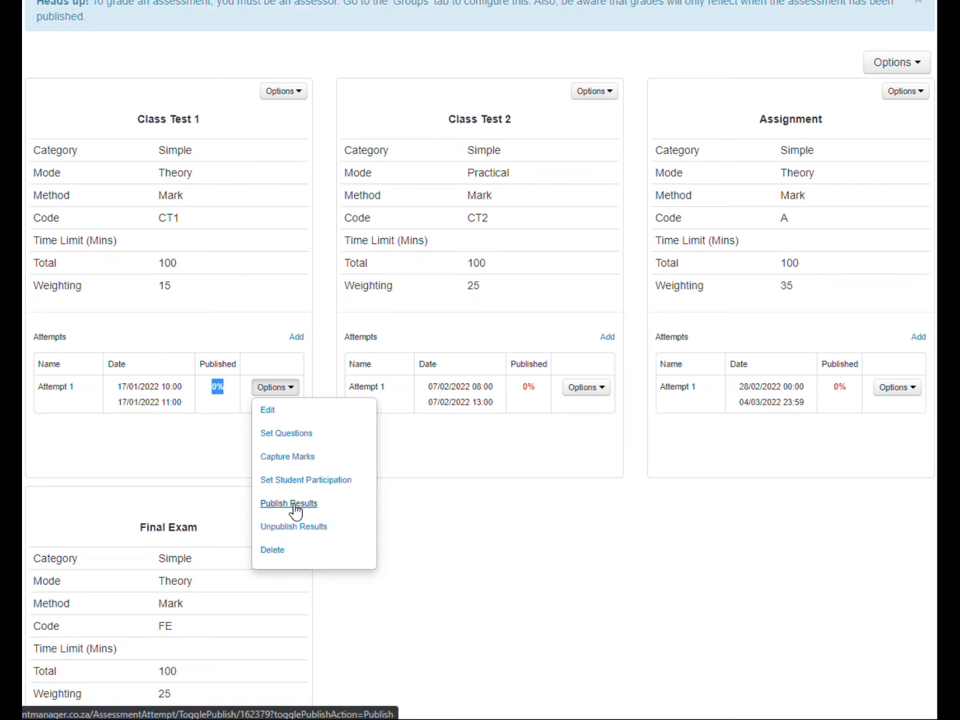
Step: Open the 2022 Term 1 results and examine Class Test 1's weighting and the first student's mark, weighted mark and overall percentage
scroll(296, 513, up, 4)
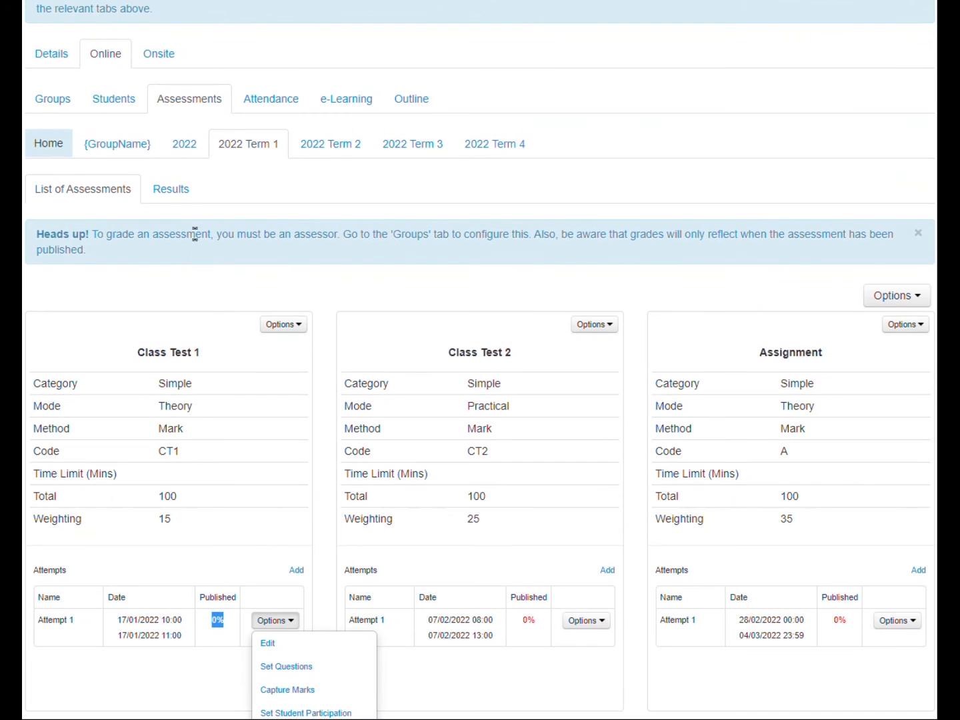
click(180, 196)
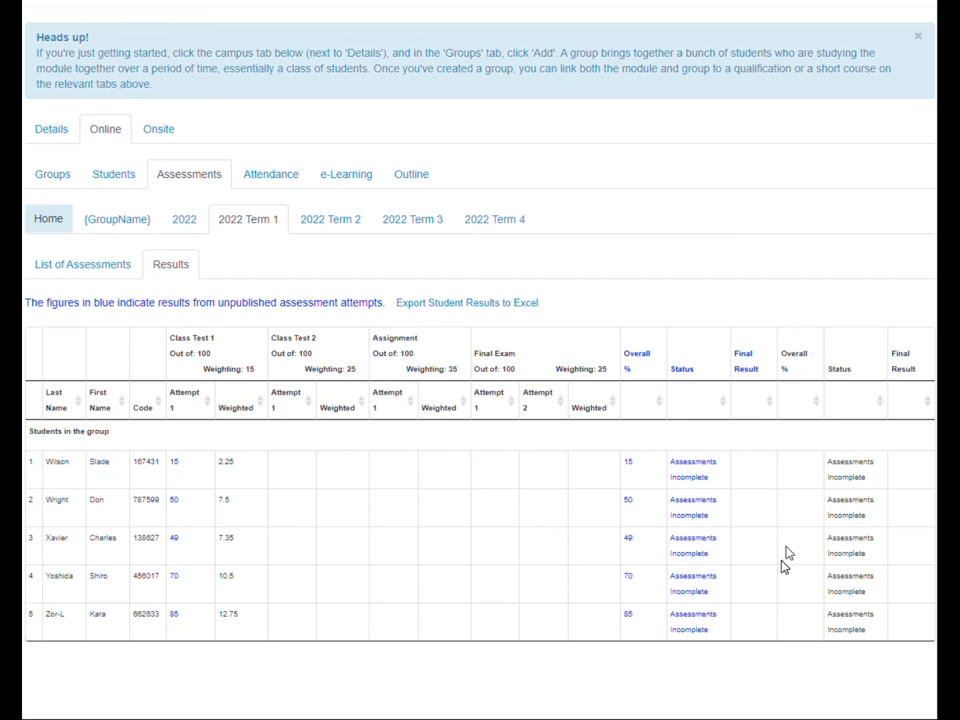
drag(231, 369, 160, 341)
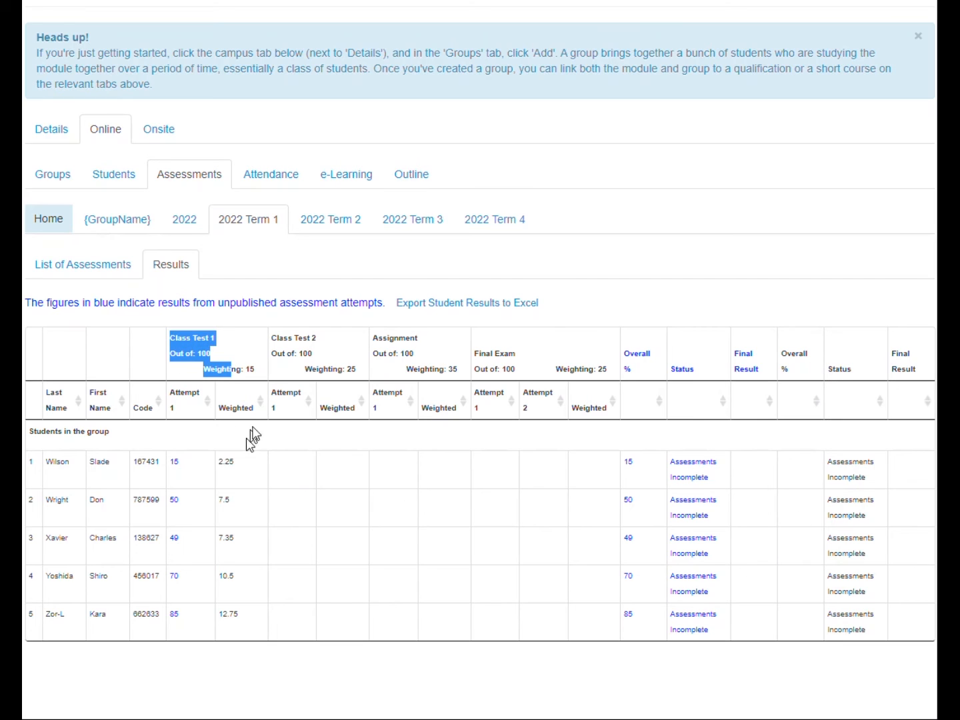
drag(255, 370, 207, 369)
click(232, 466)
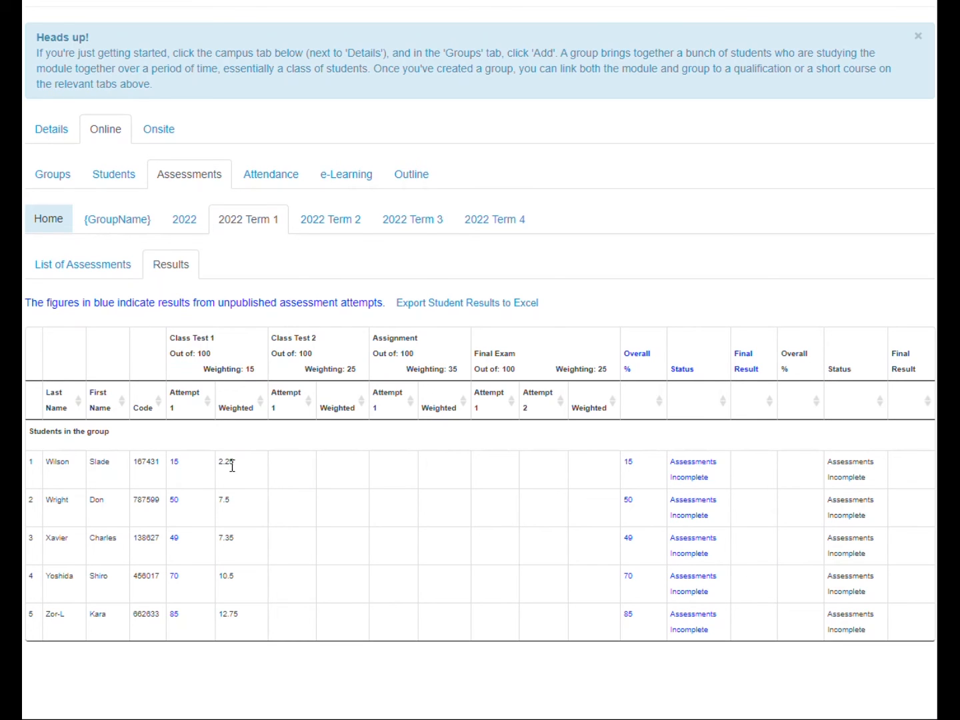
double_click(176, 462)
double_click(229, 463)
drag(244, 467, 223, 465)
double_click(628, 462)
click(189, 471)
Step: Read the note about unpublished assessment attempts and compare it with the students' Class Test 1 marks
drag(30, 302, 376, 304)
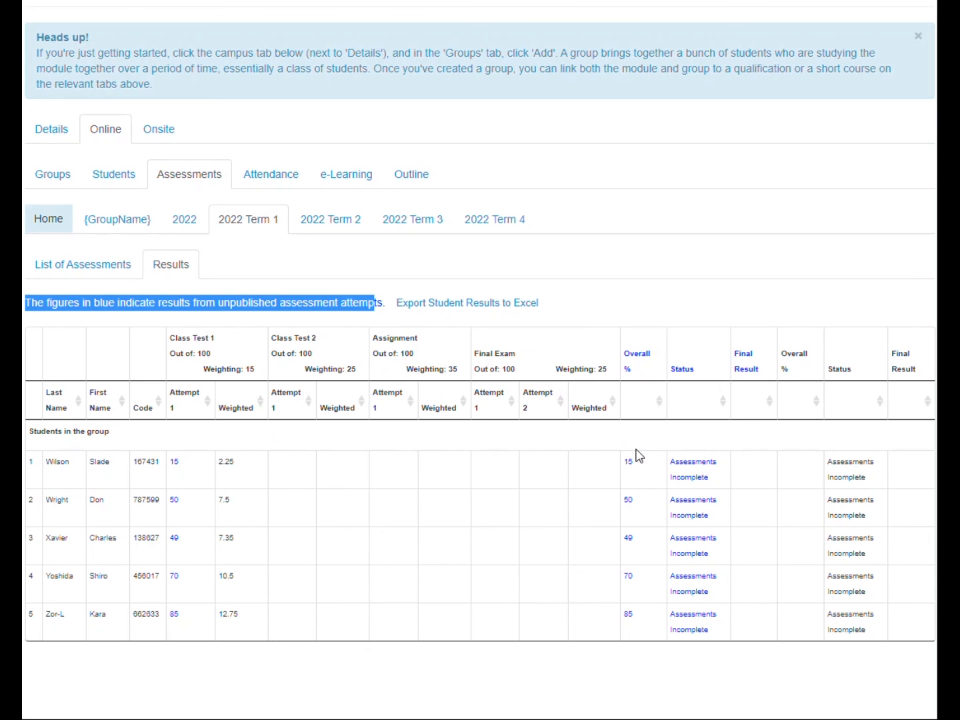
drag(189, 461, 192, 573)
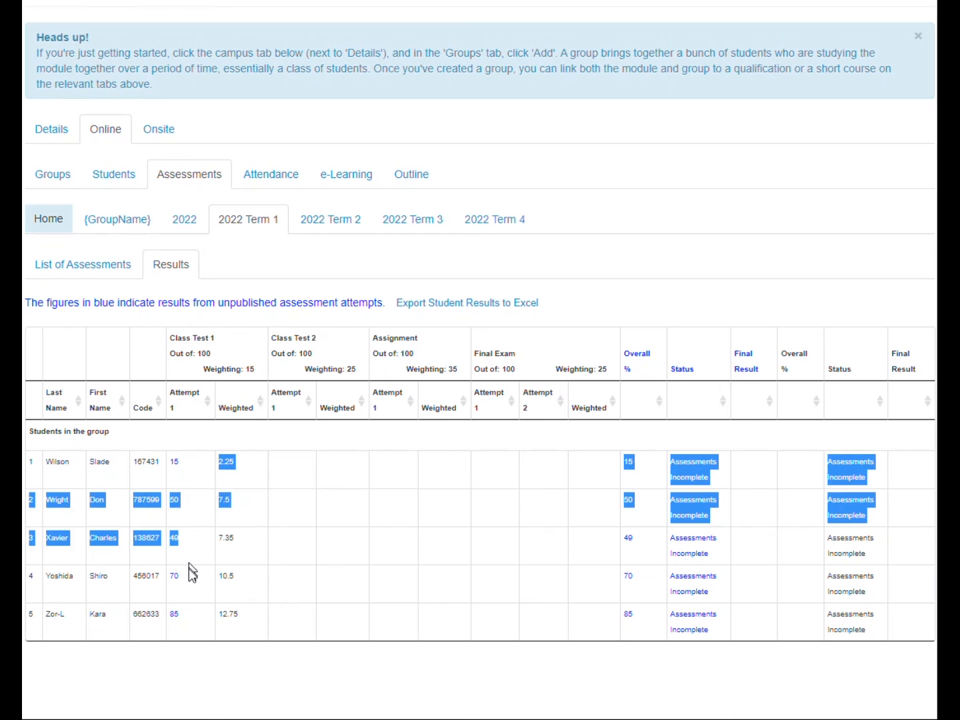
click(191, 574)
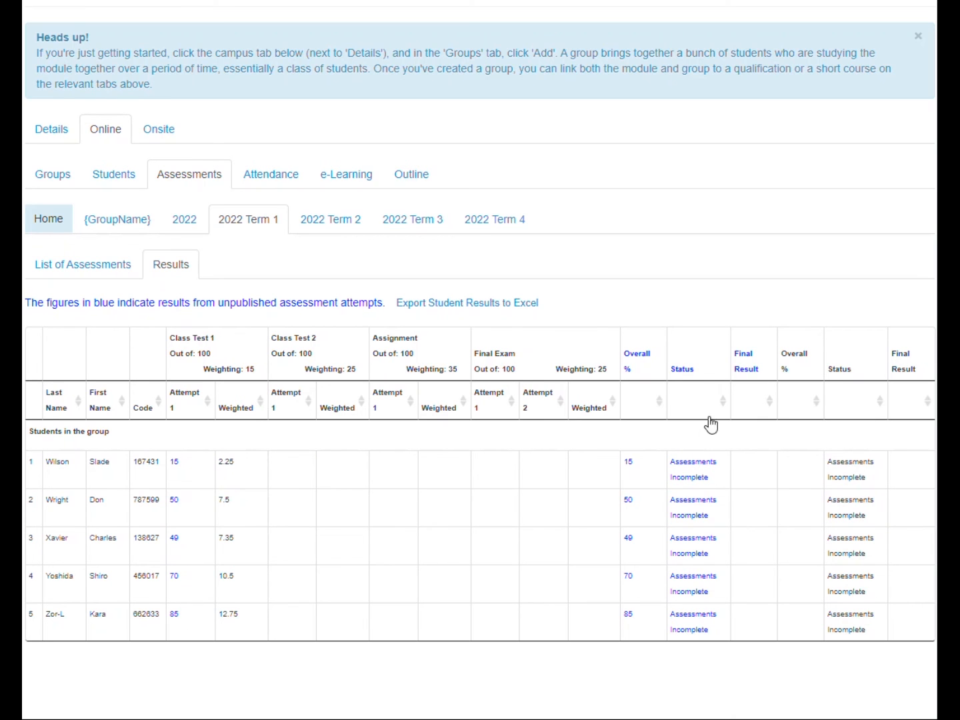